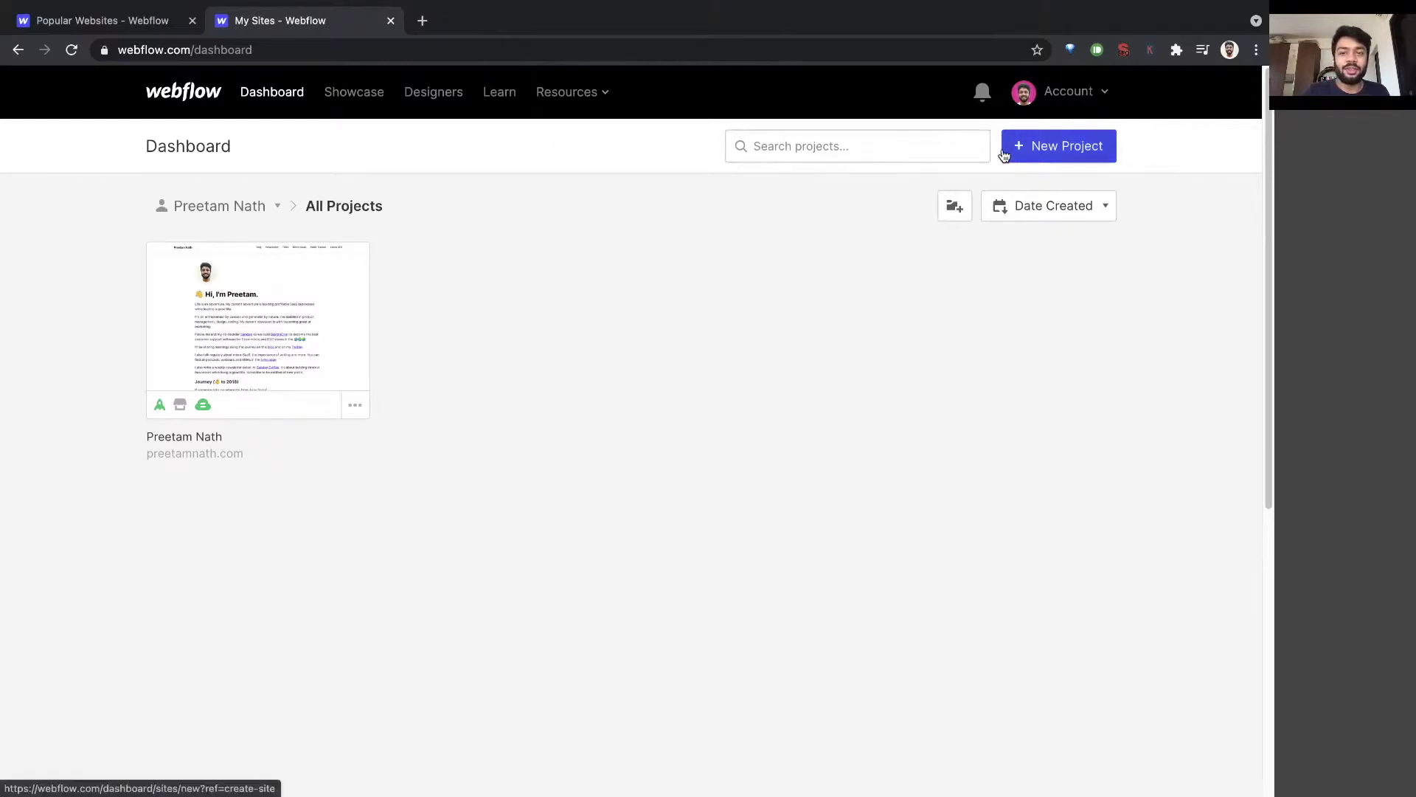
Start a new project from the Webflow dashboard.
left_click(1041, 151)
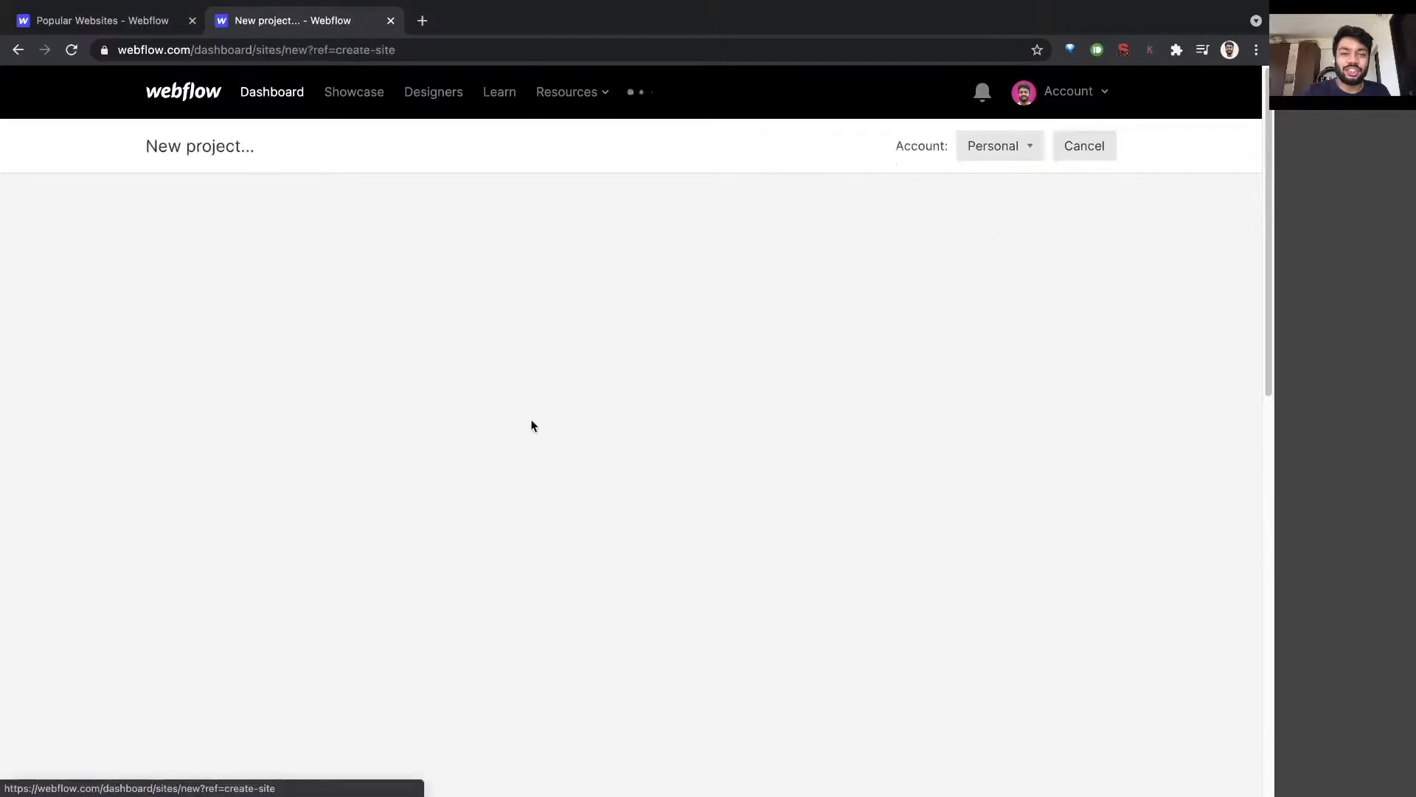
mouse_move(755, 366)
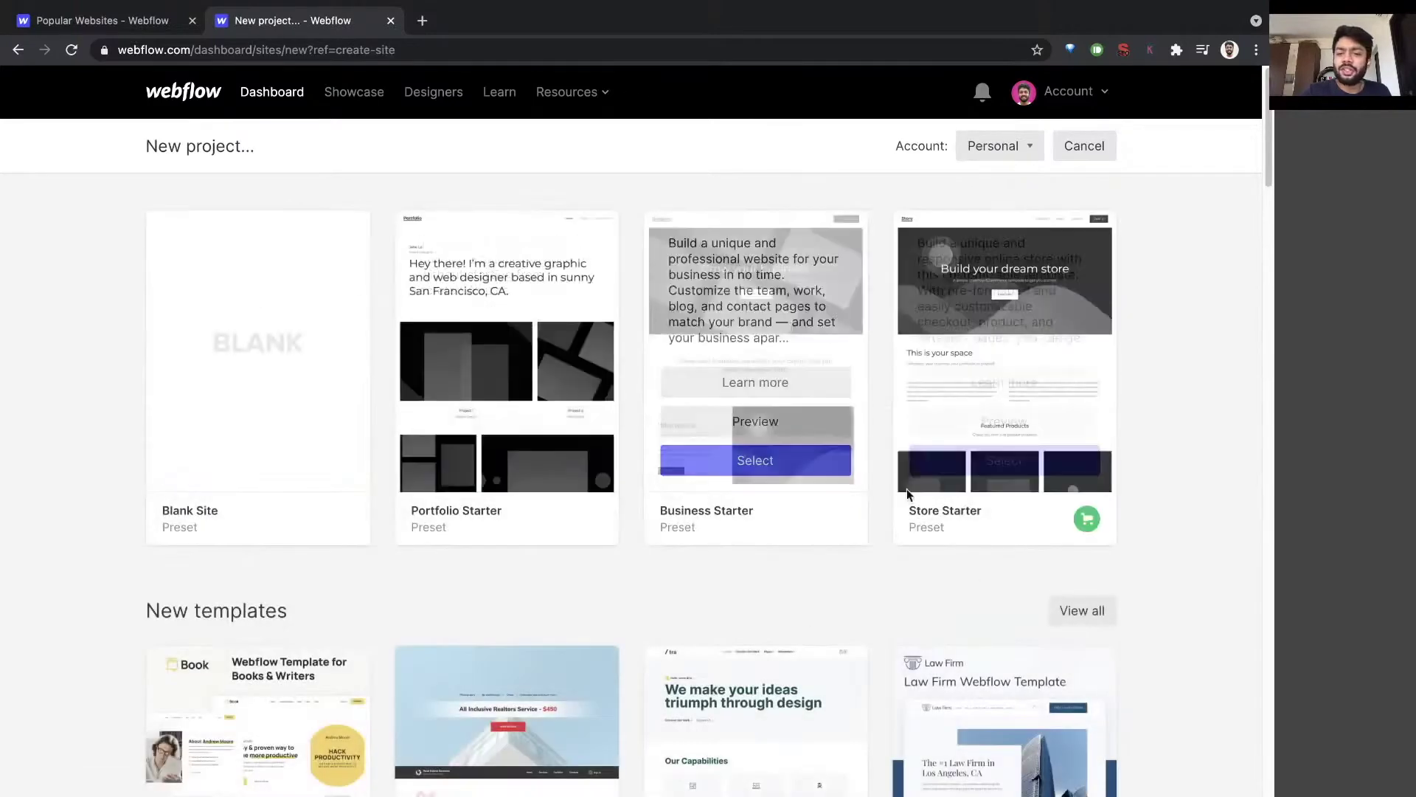
scroll(858, 413, "down", 3)
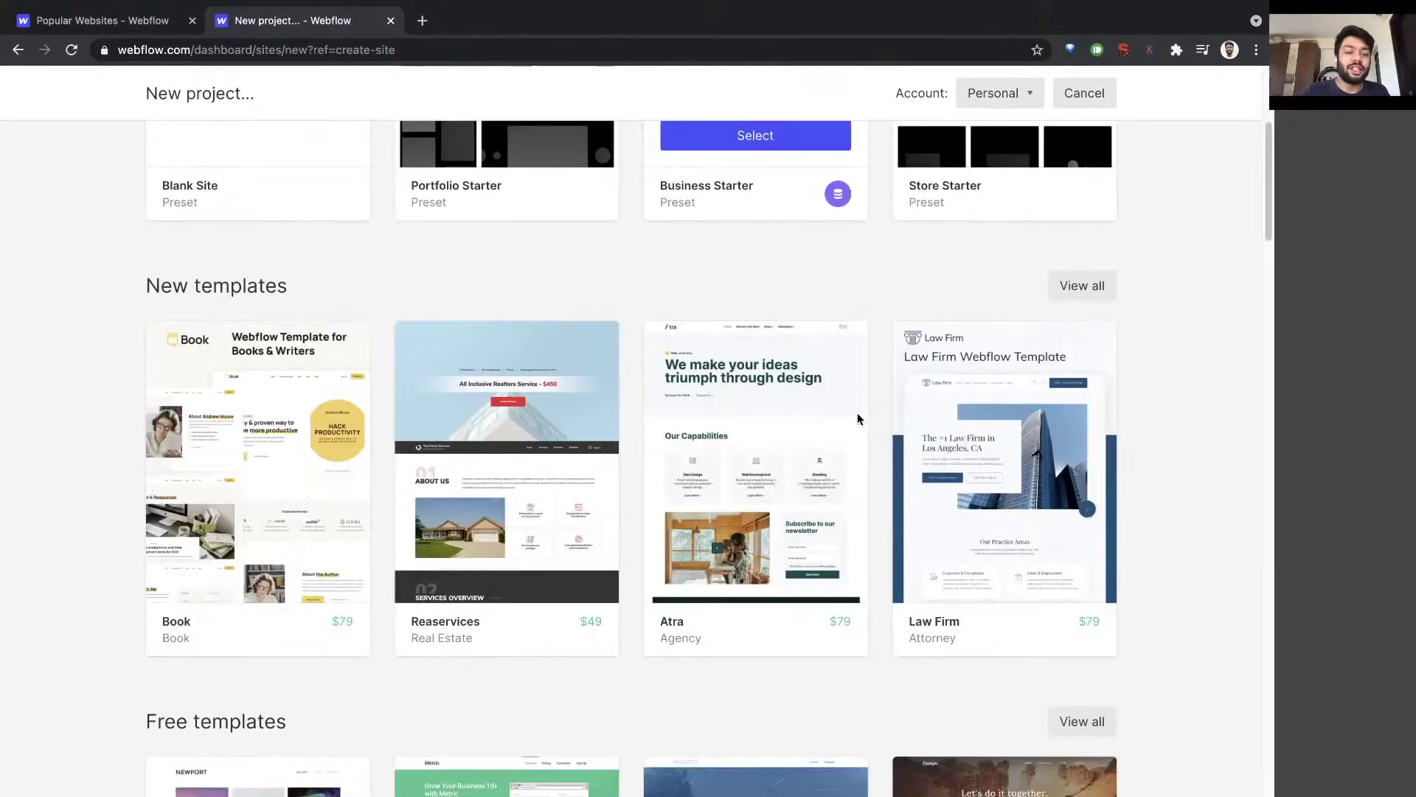
scroll(578, 420, "up", 3)
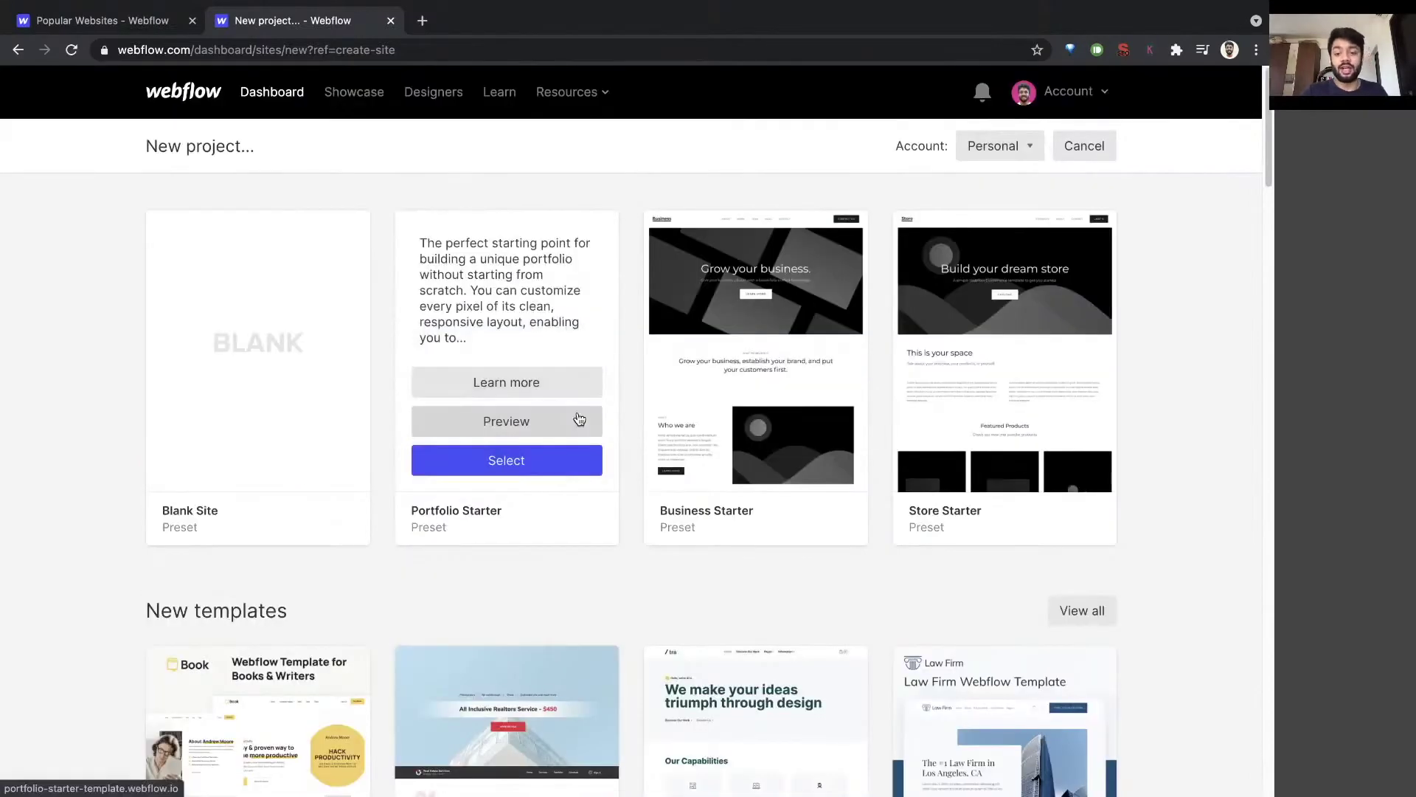
scroll(579, 419, "down", 2)
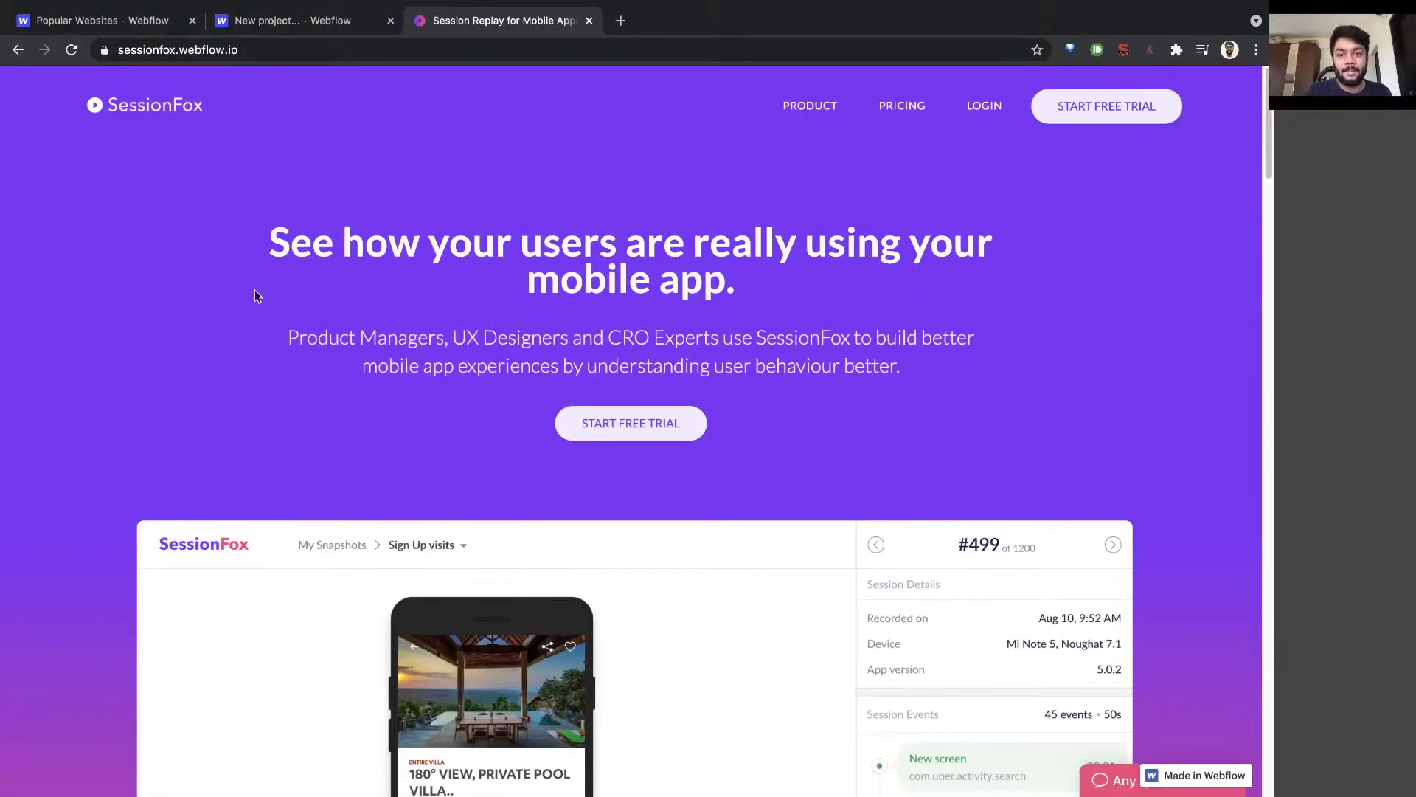
scroll(254, 296, "down", 2)
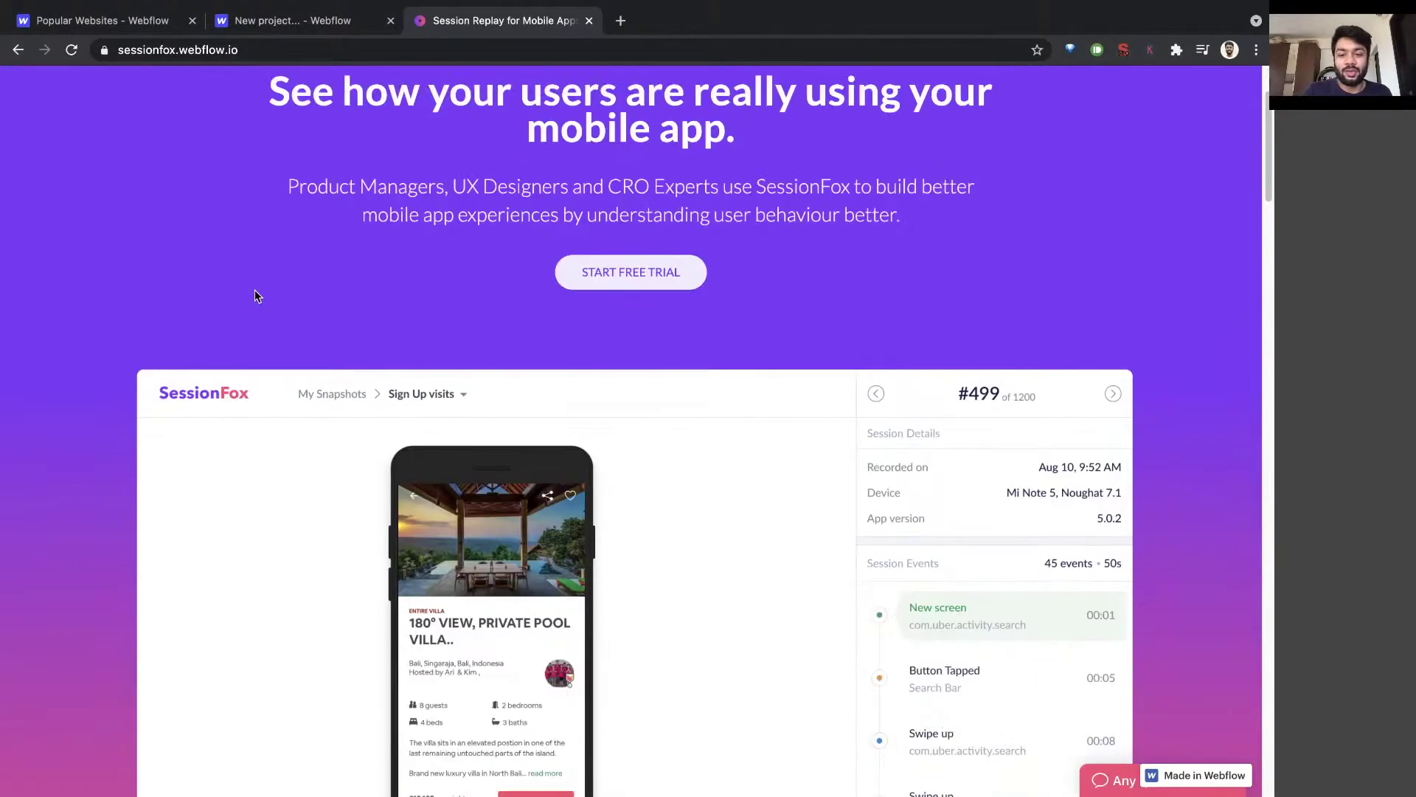
scroll(255, 296, "down", 3)
scroll(255, 295, "down", 2)
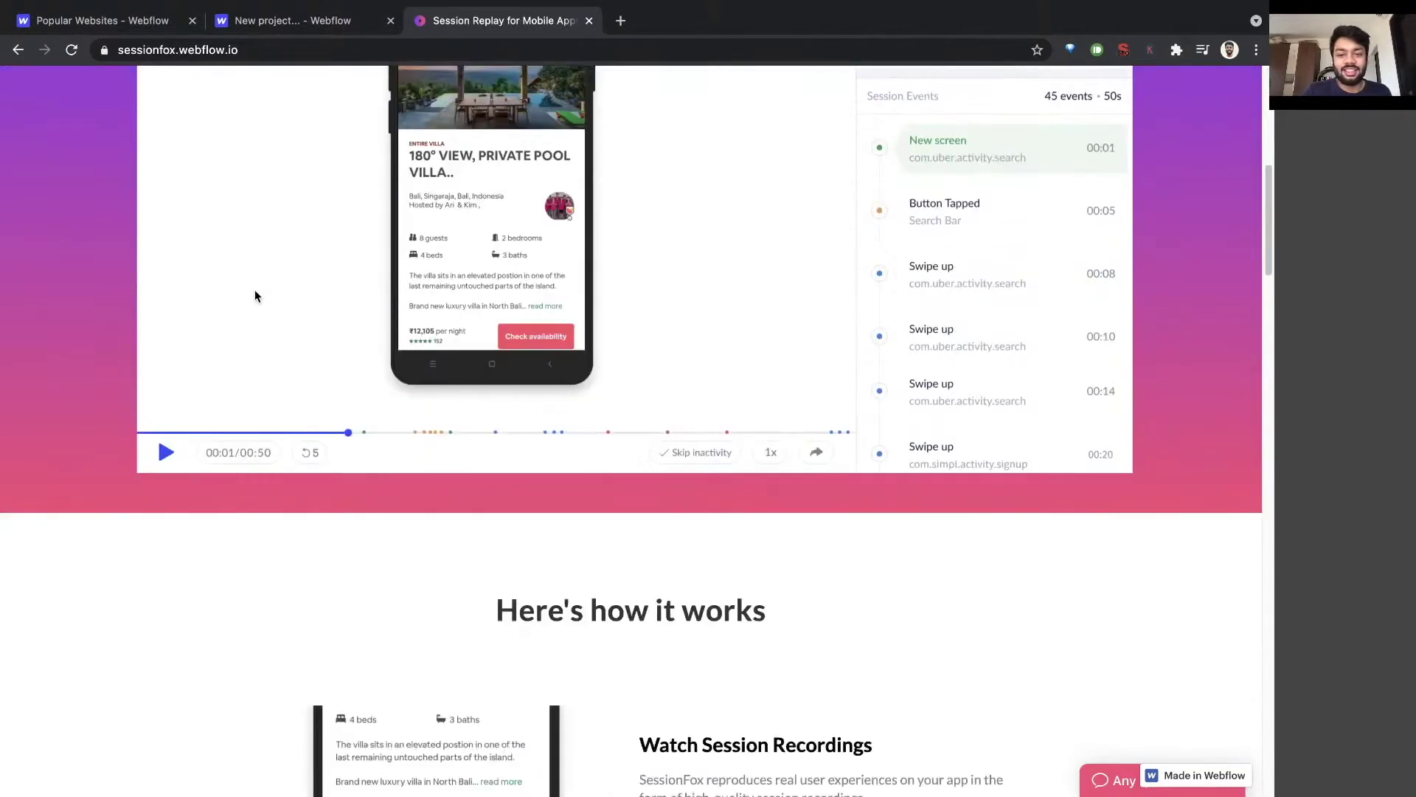
scroll(254, 295, "down", 3)
scroll(300, 319, "down", 1)
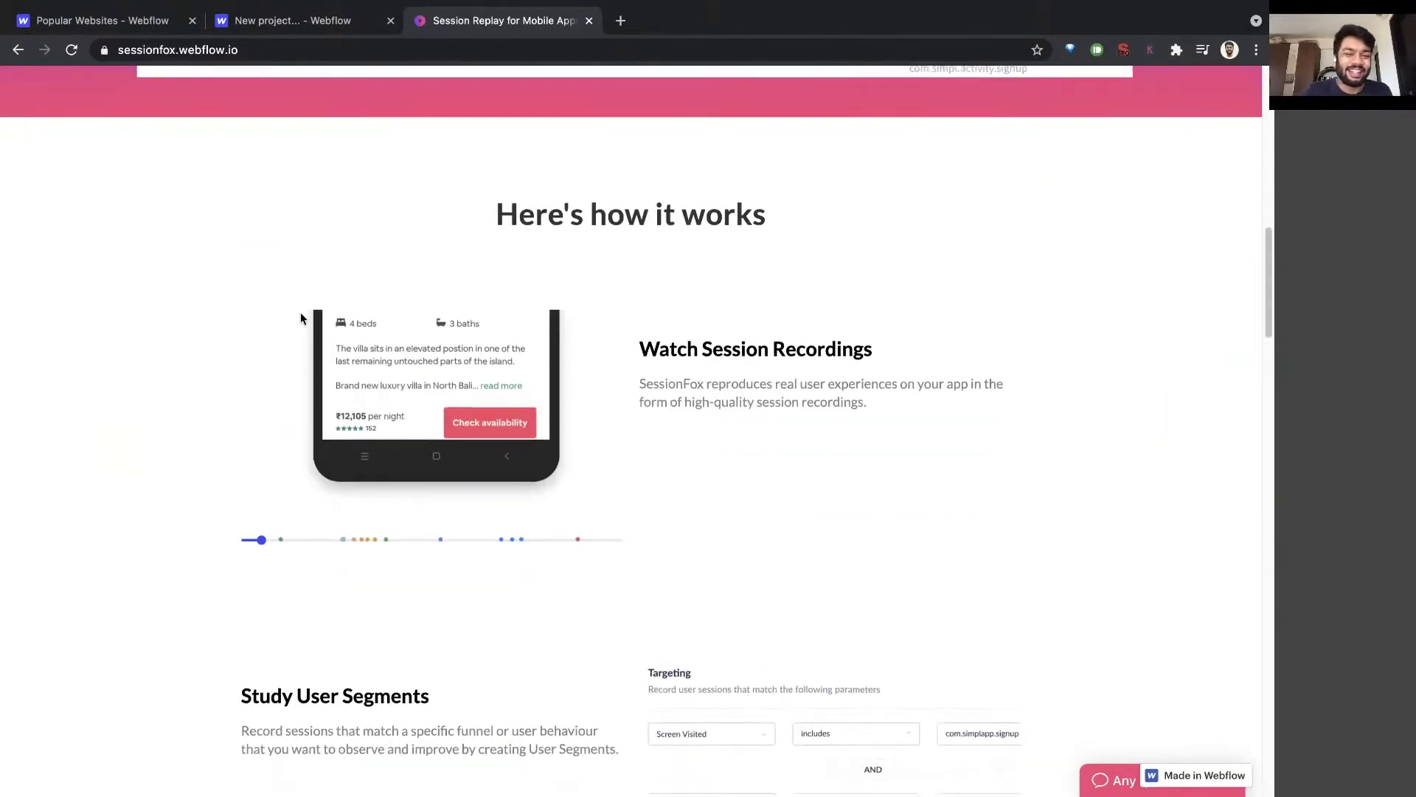
scroll(301, 319, "down", 1)
scroll(300, 318, "down", 2)
scroll(301, 319, "down", 1)
scroll(300, 319, "down", 2)
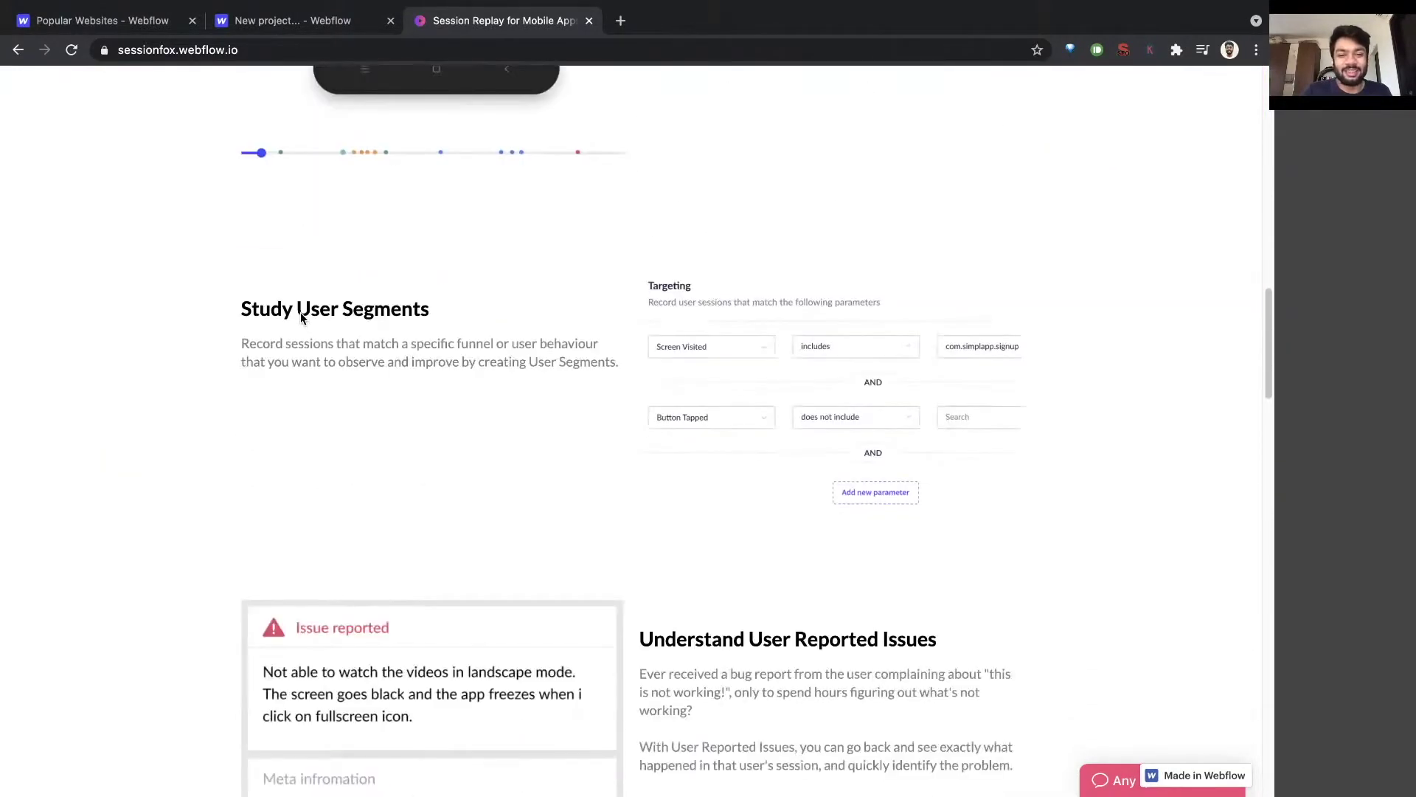
scroll(301, 318, "down", 2)
scroll(301, 319, "down", 5)
scroll(301, 320, "down", 7)
scroll(302, 318, "down", 2)
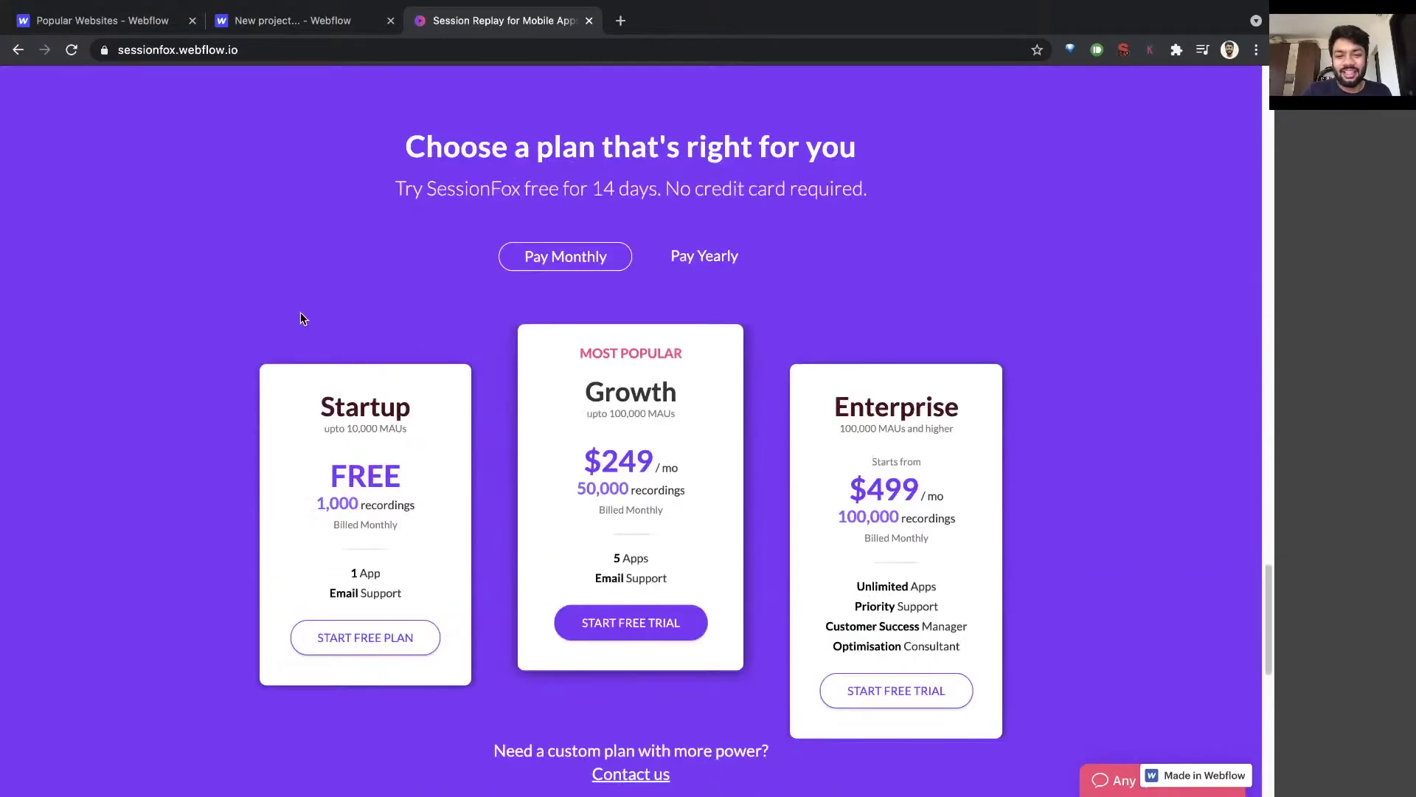
scroll(302, 320, "down", 5)
scroll(302, 316, "down", 2)
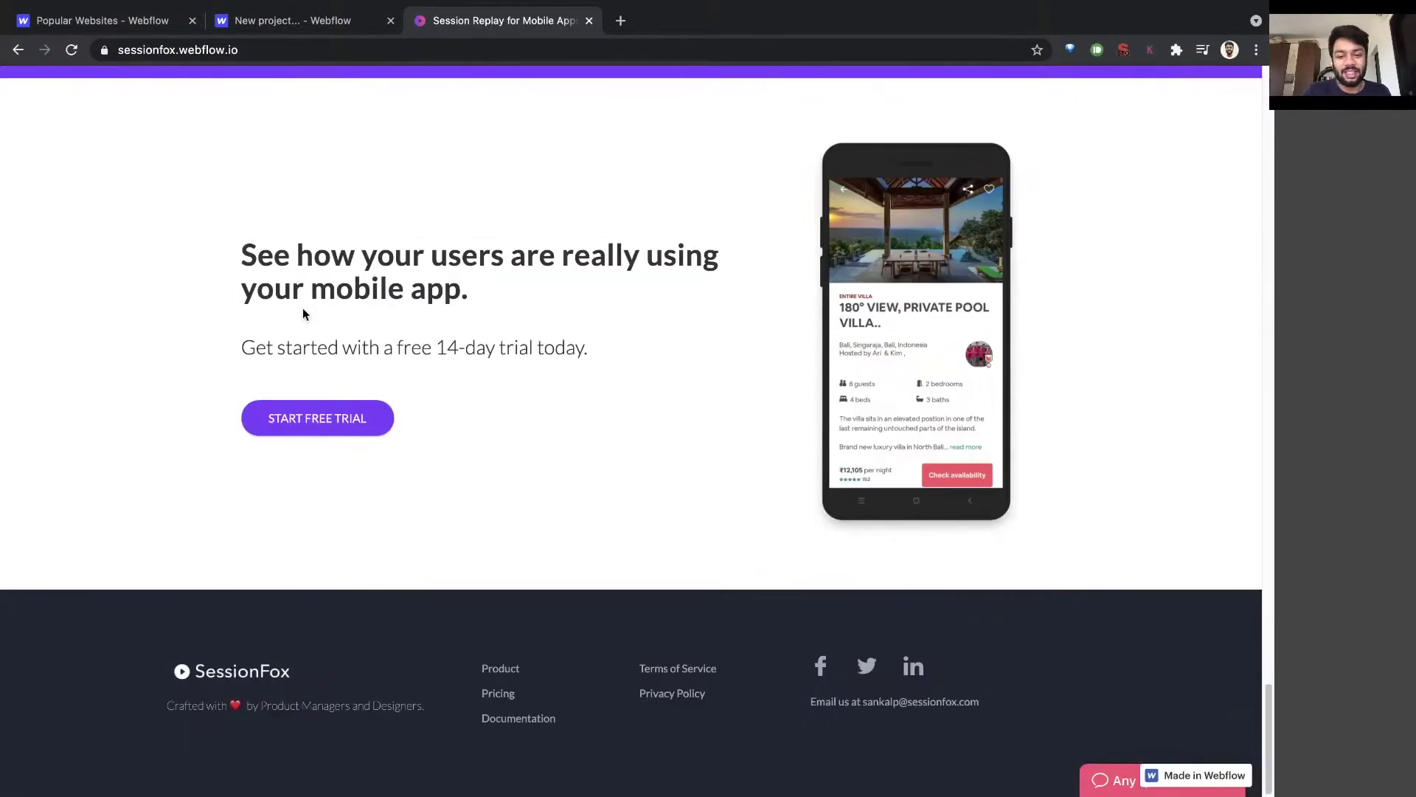
scroll(302, 302, "up", 10)
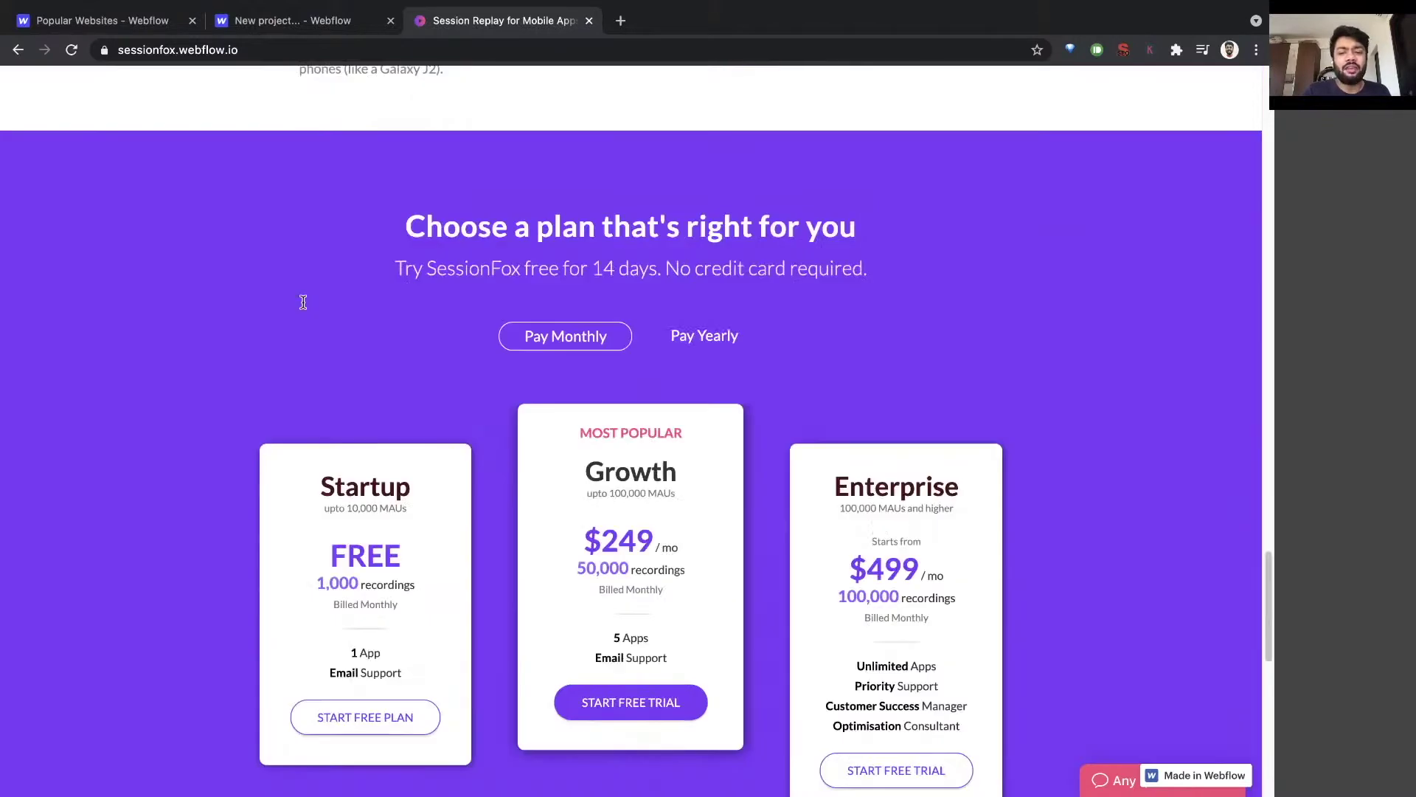
scroll(302, 303, "up", 5)
scroll(308, 308, "up", 2)
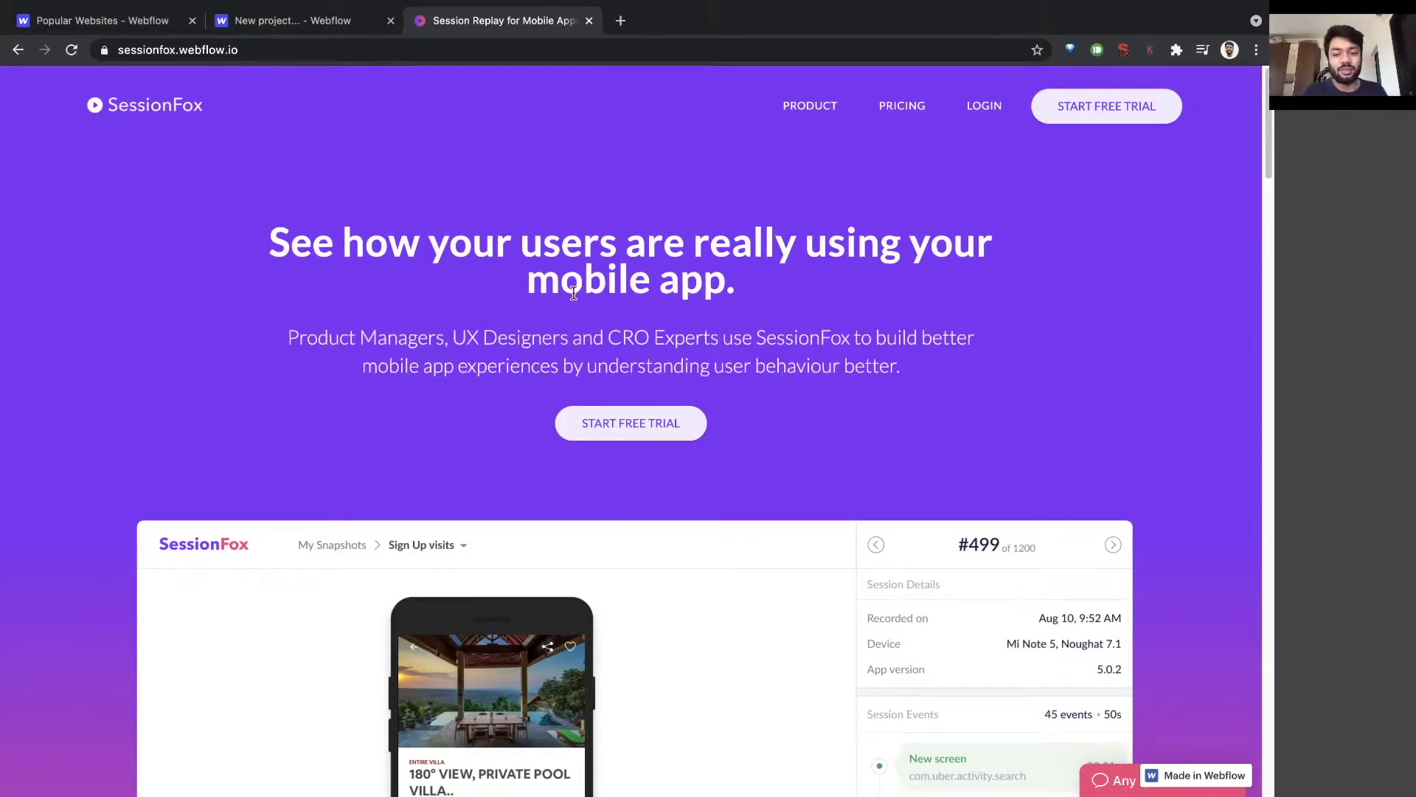
scroll(321, 238, "down", 2)
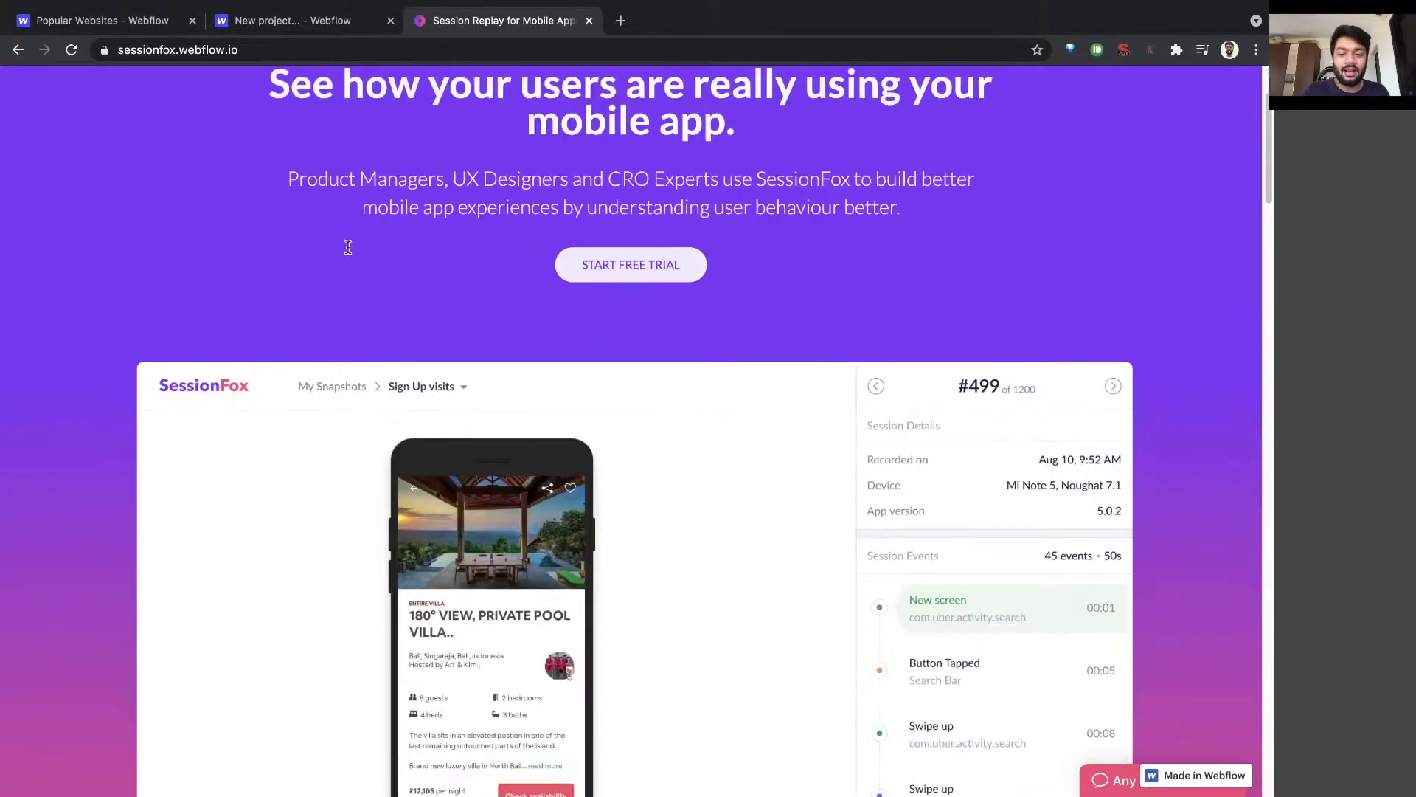
scroll(347, 248, "up", 2)
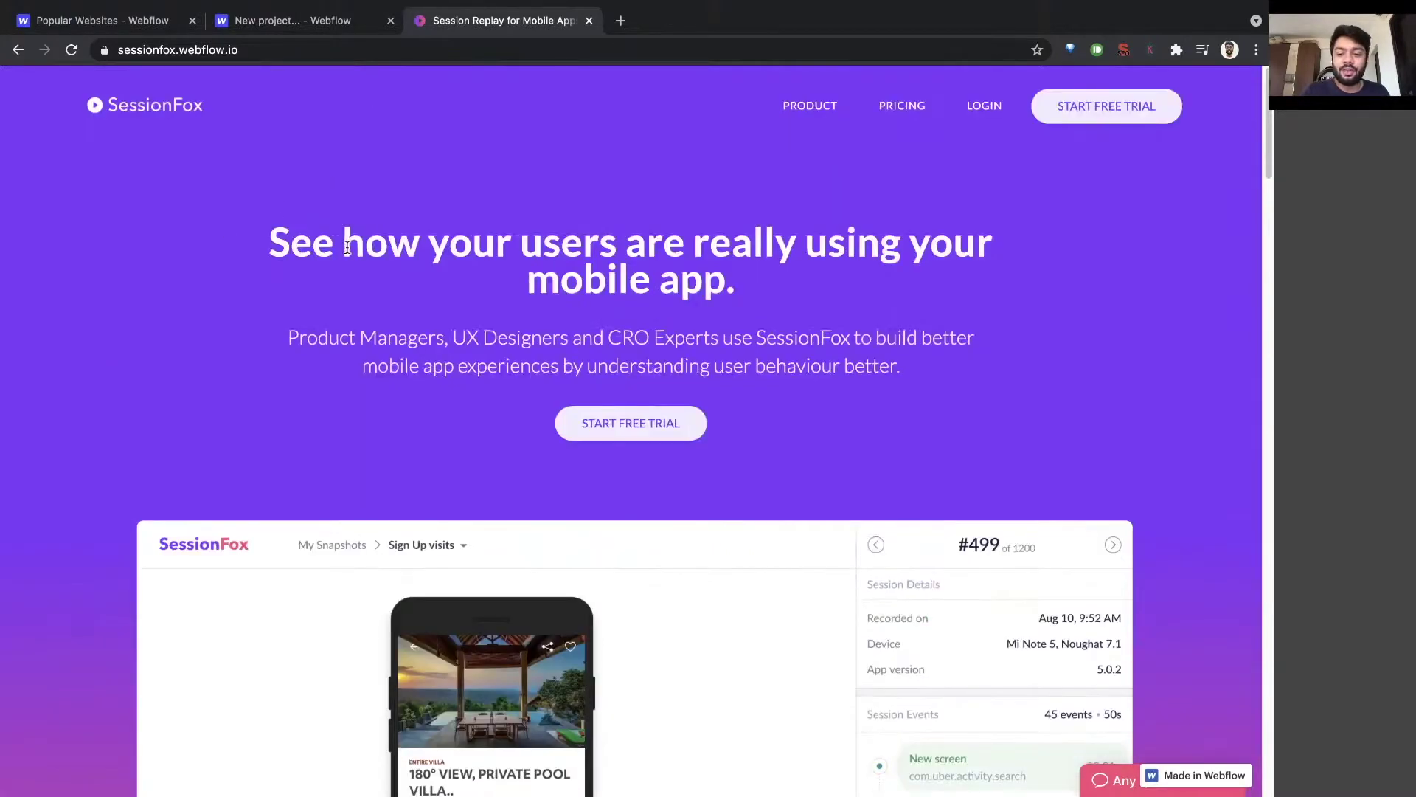
Page through the Showcase to page 4 and preview Flowbase's Cloneable Start-up Template.
left_click(116, 25)
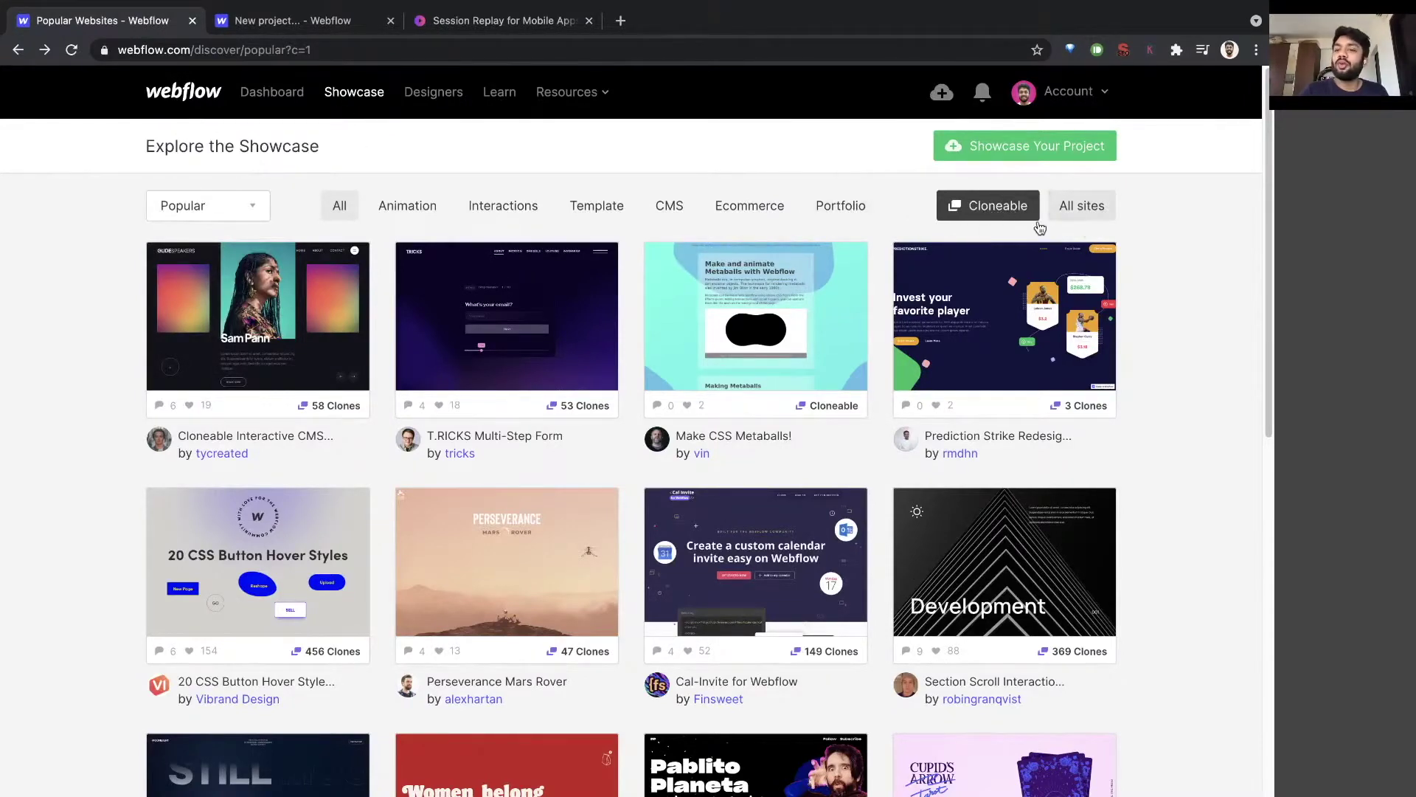
scroll(1037, 229, "down", 5)
scroll(632, 369, "down", 1)
scroll(623, 433, "up", 1)
left_click(623, 432)
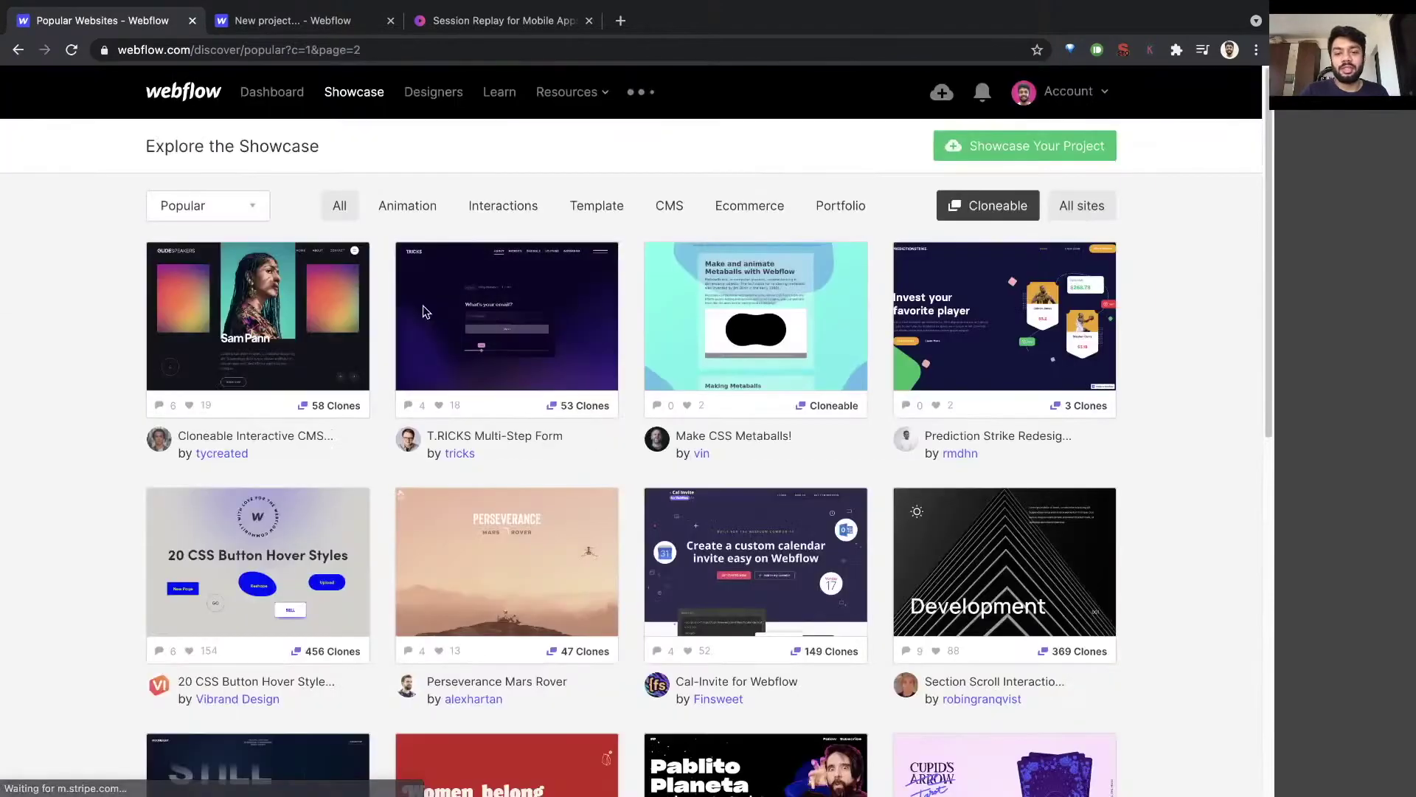
scroll(597, 455, "down", 5)
scroll(595, 454, "down", 3)
left_click(671, 457)
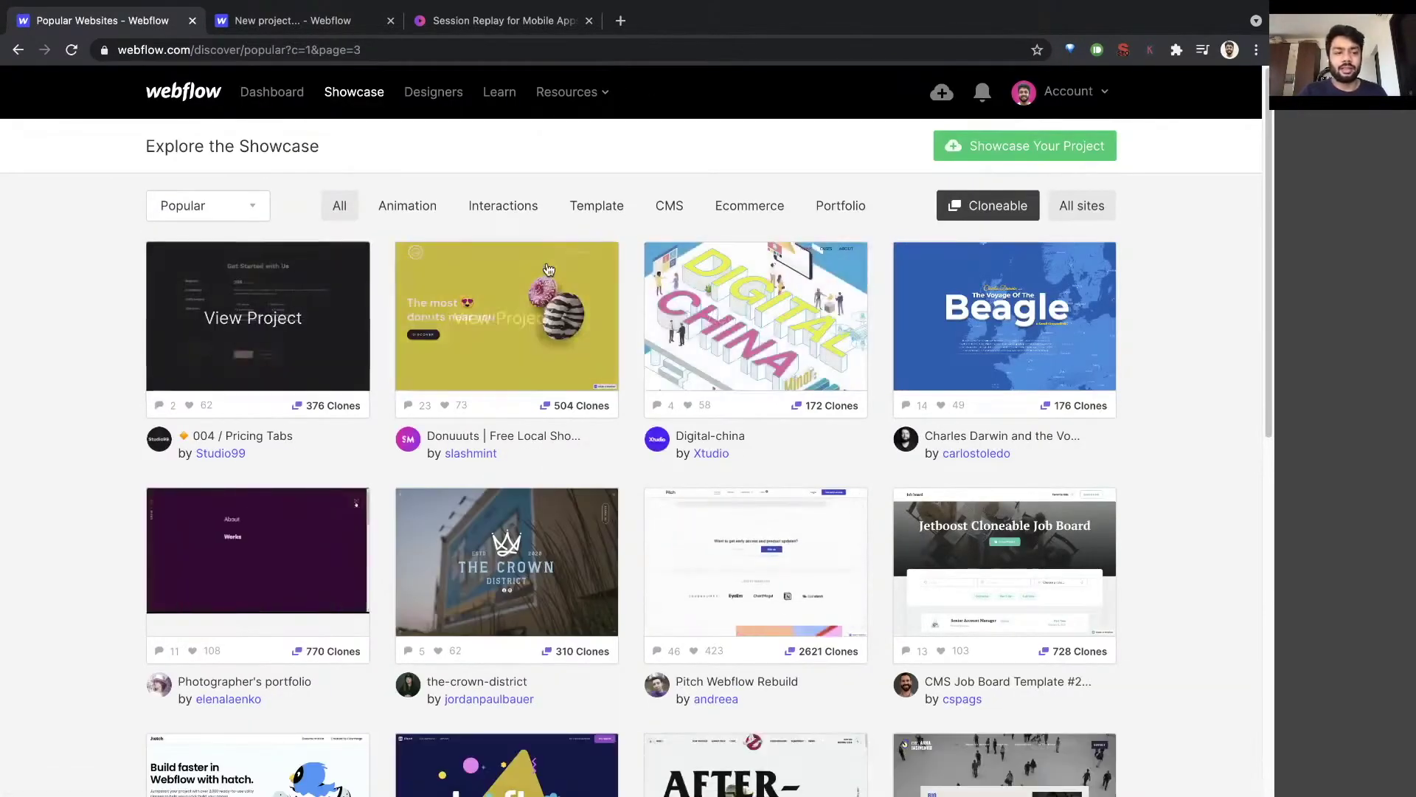
scroll(271, 319, "down", 1)
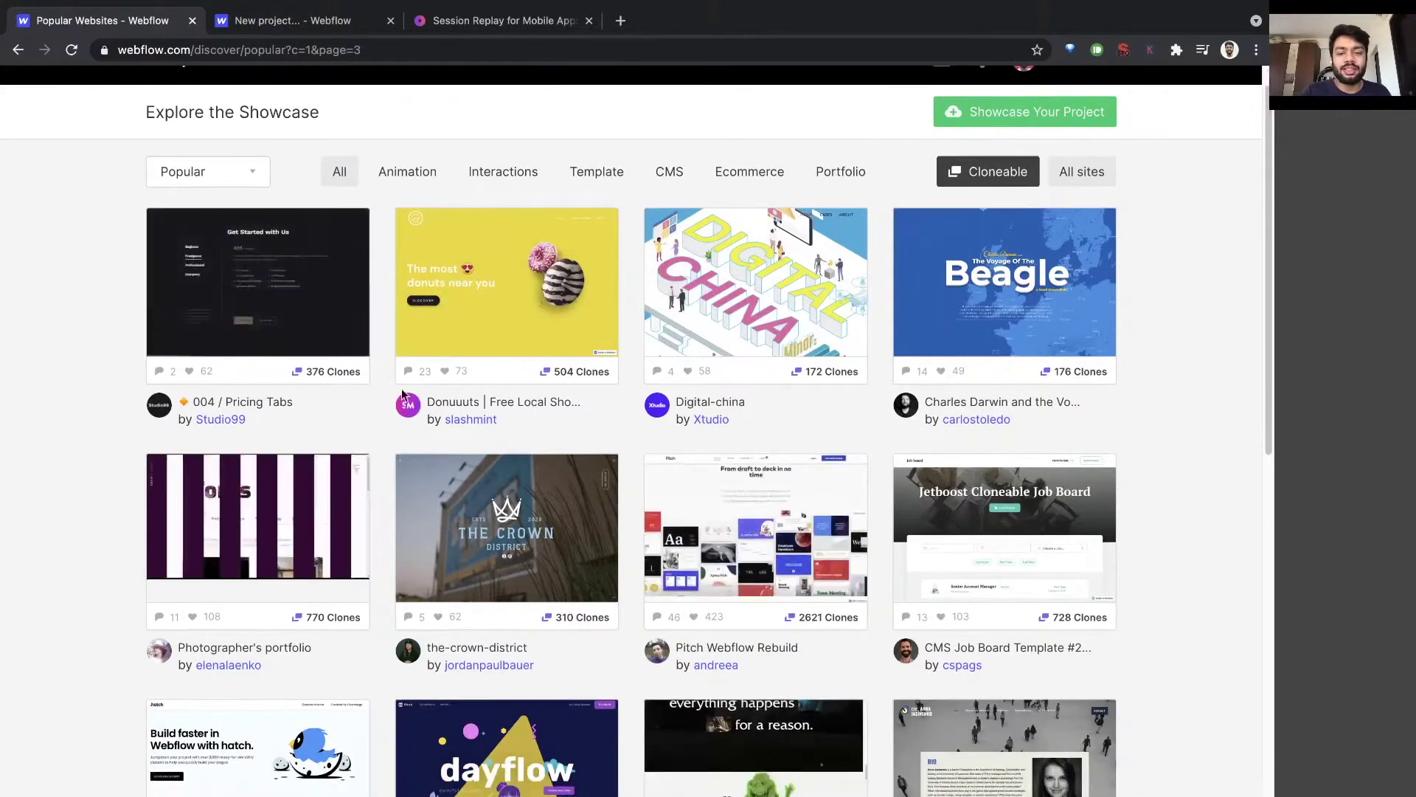
scroll(272, 318, "down", 3)
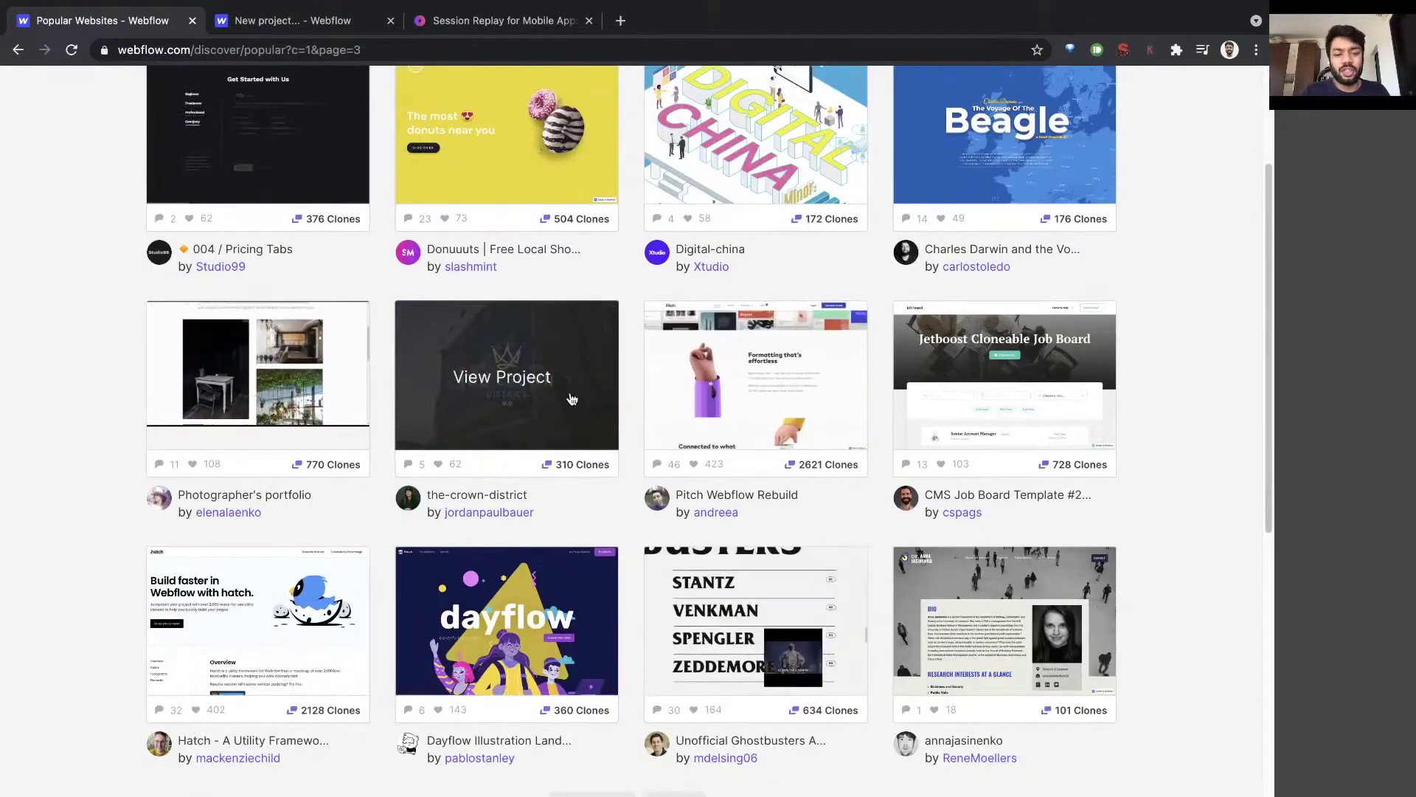
scroll(759, 366, "down", 1)
scroll(678, 619, "down", 2)
left_click(678, 619)
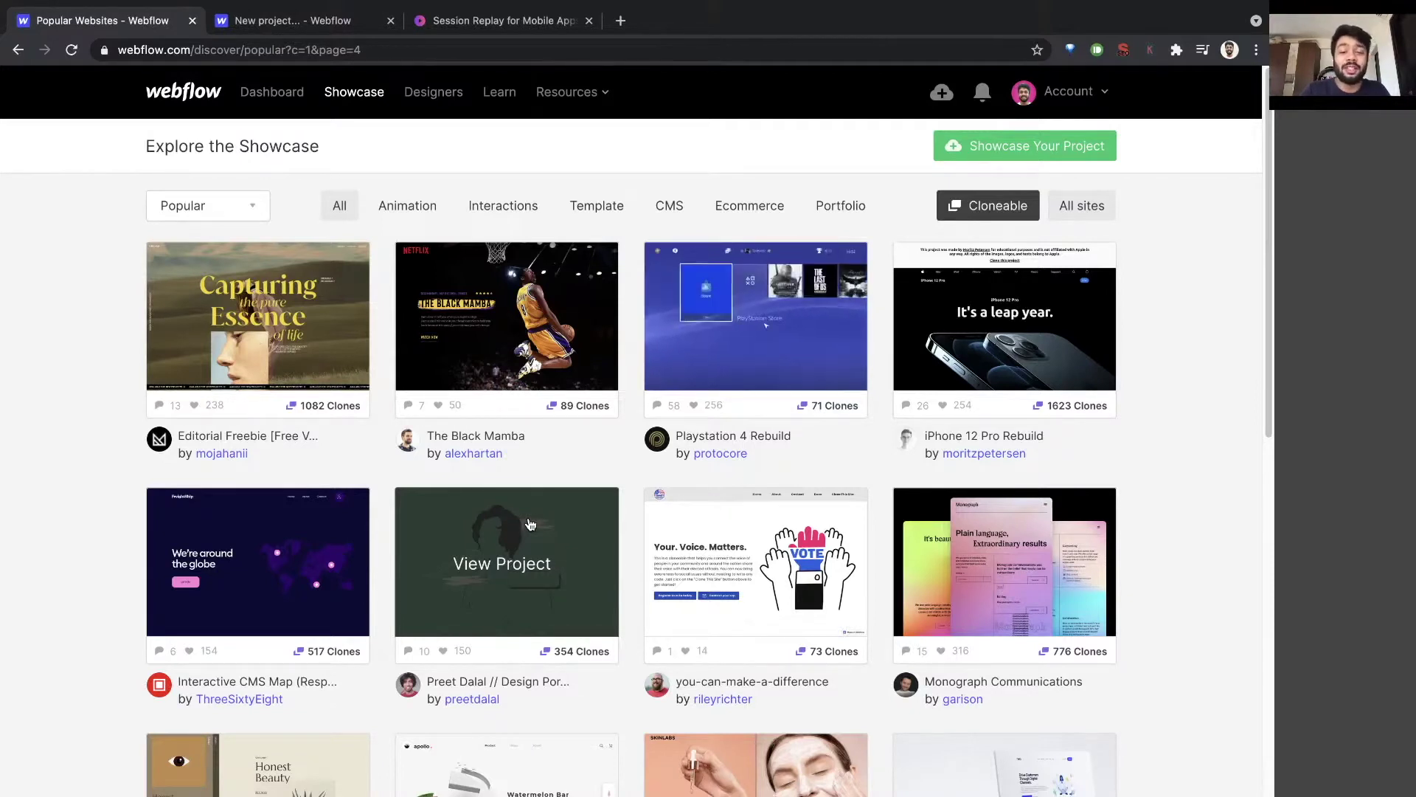
scroll(530, 523, "down", 1)
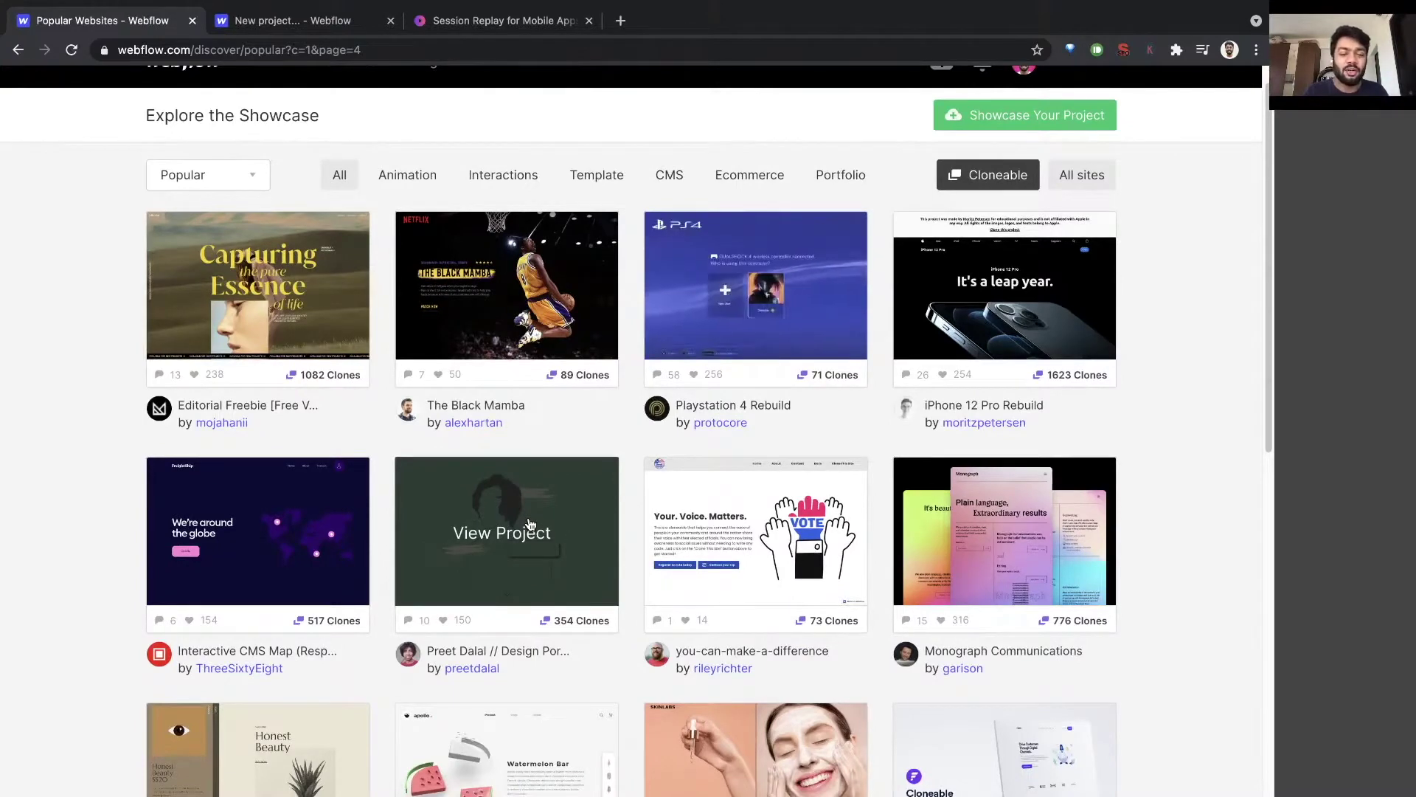
scroll(529, 524, "down", 4)
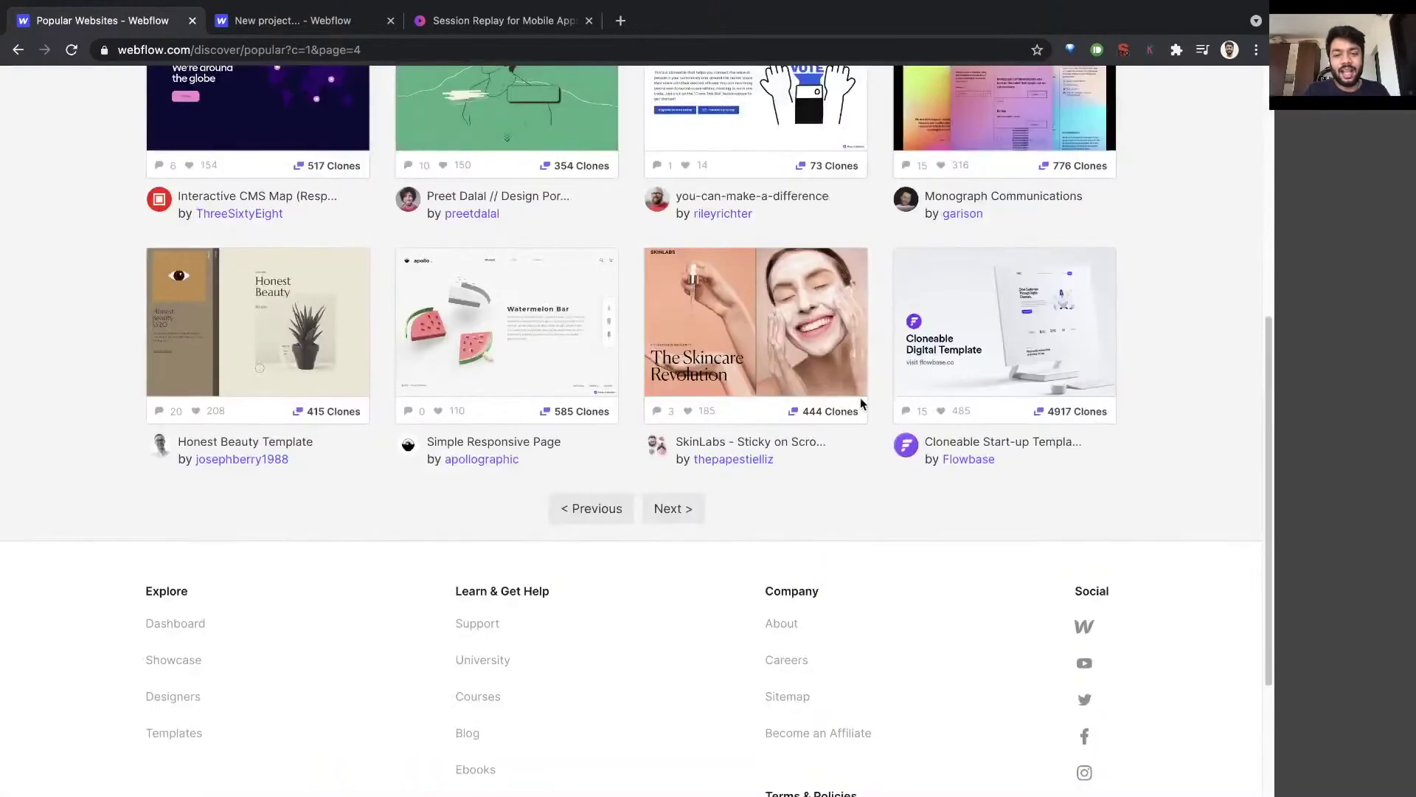
mouse_move(1004, 322)
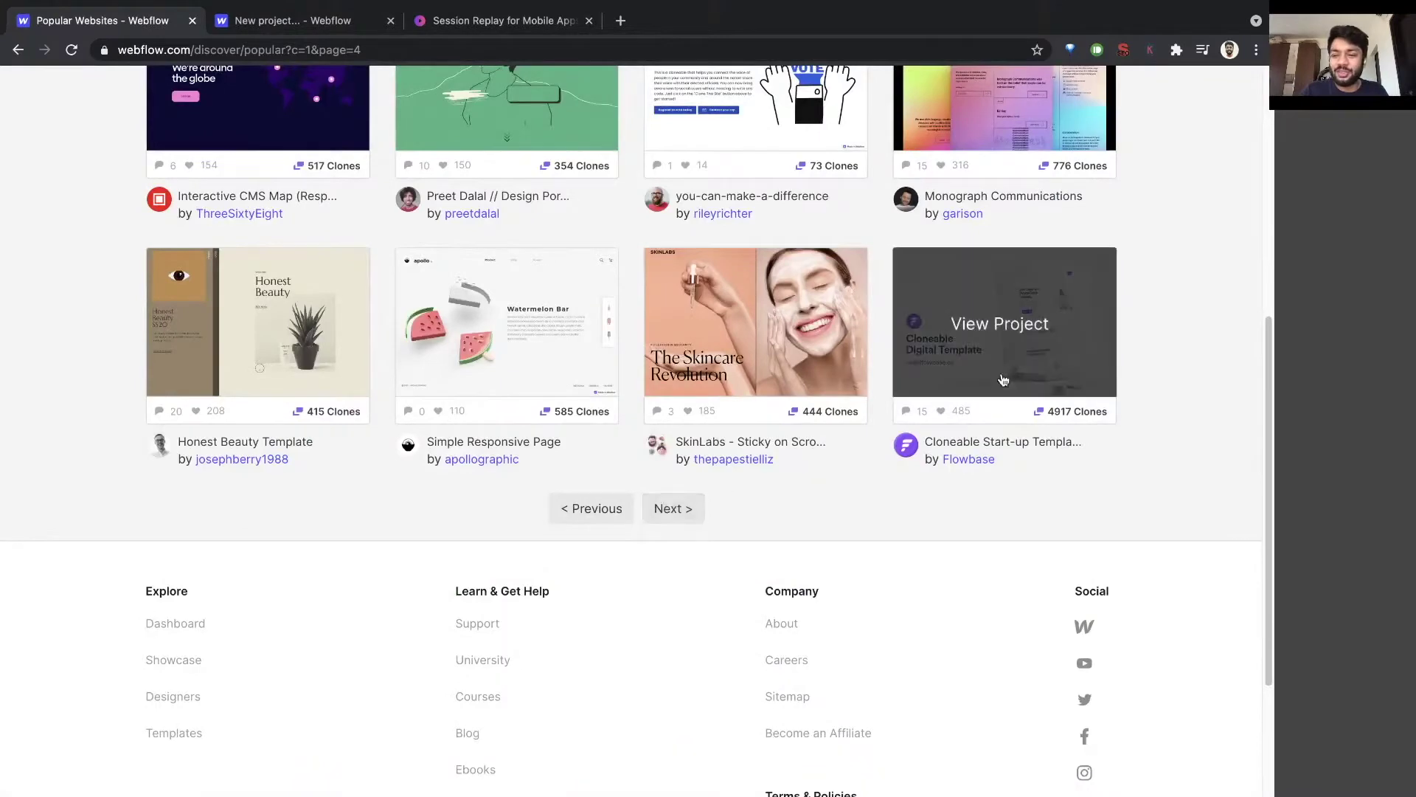
left_click(942, 398)
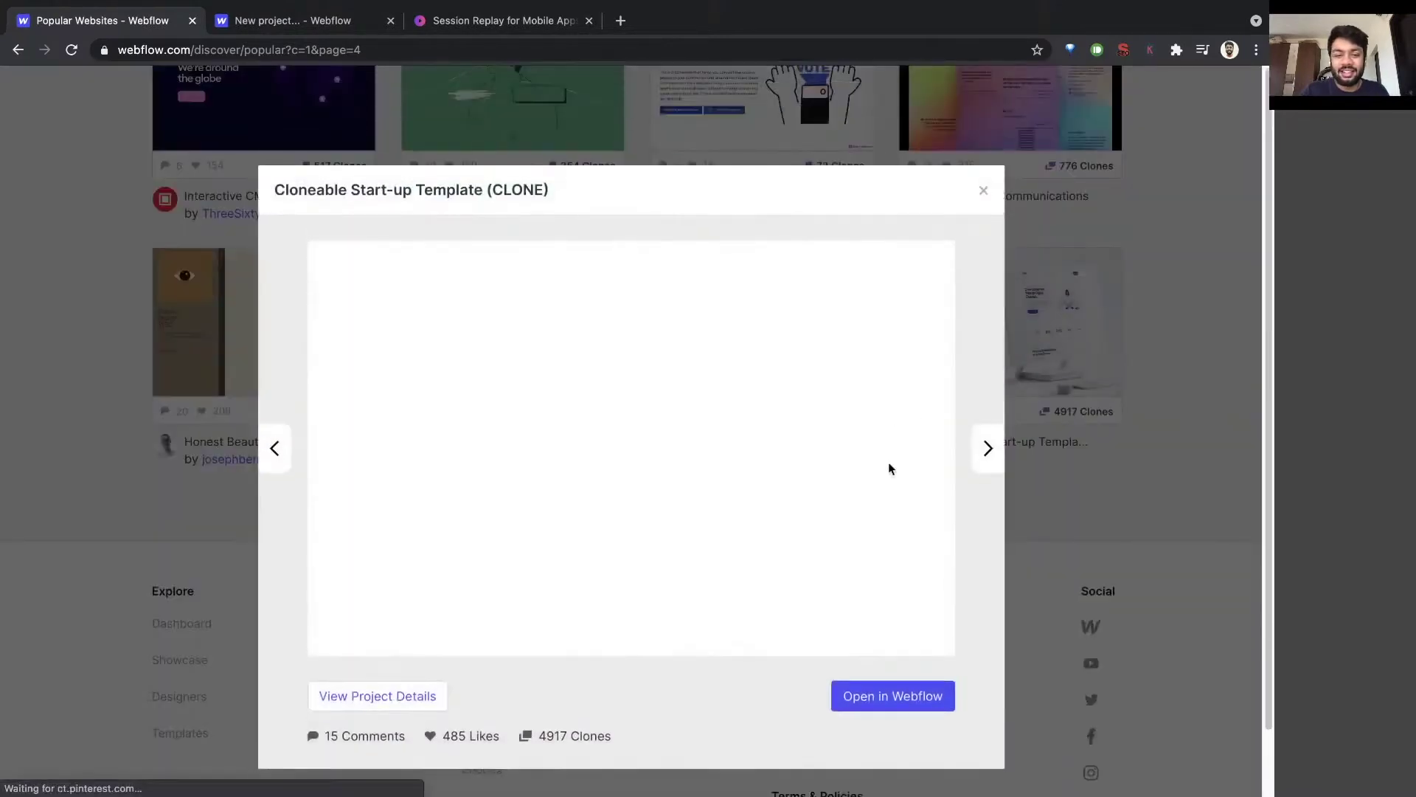
View the template's project details, load it in the designer, and return to the SessionFox site.
left_click(381, 696)
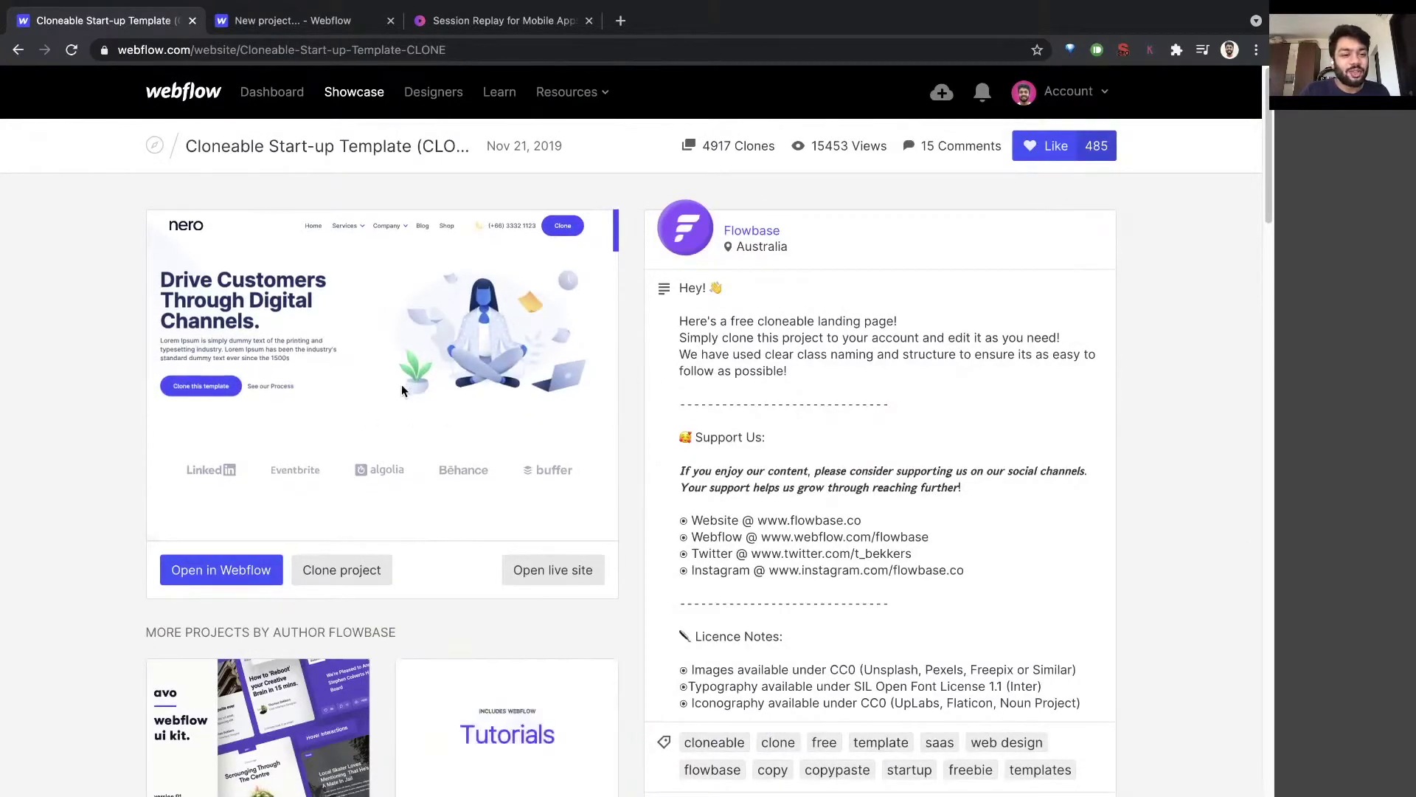
scroll(402, 386, "down", 2)
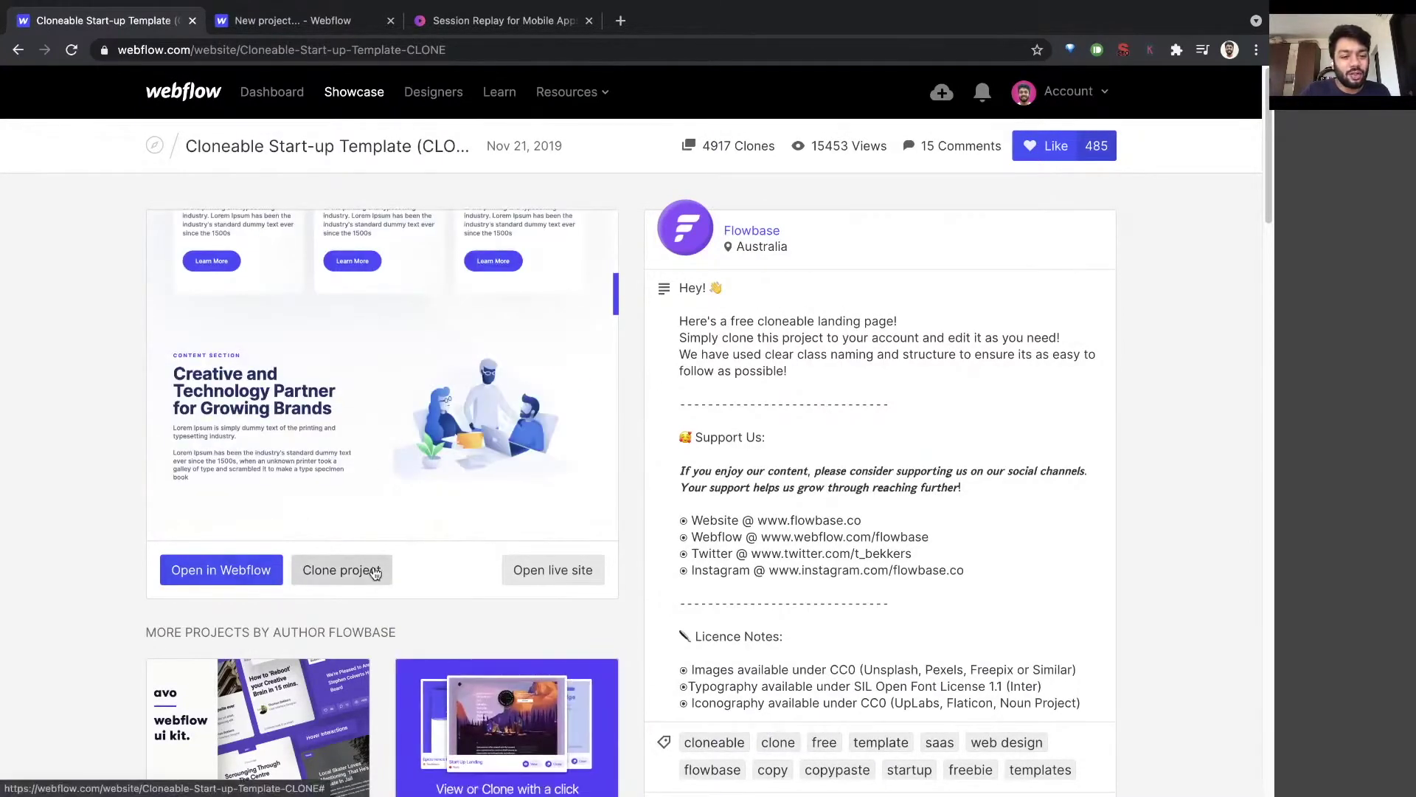
left_click(210, 569)
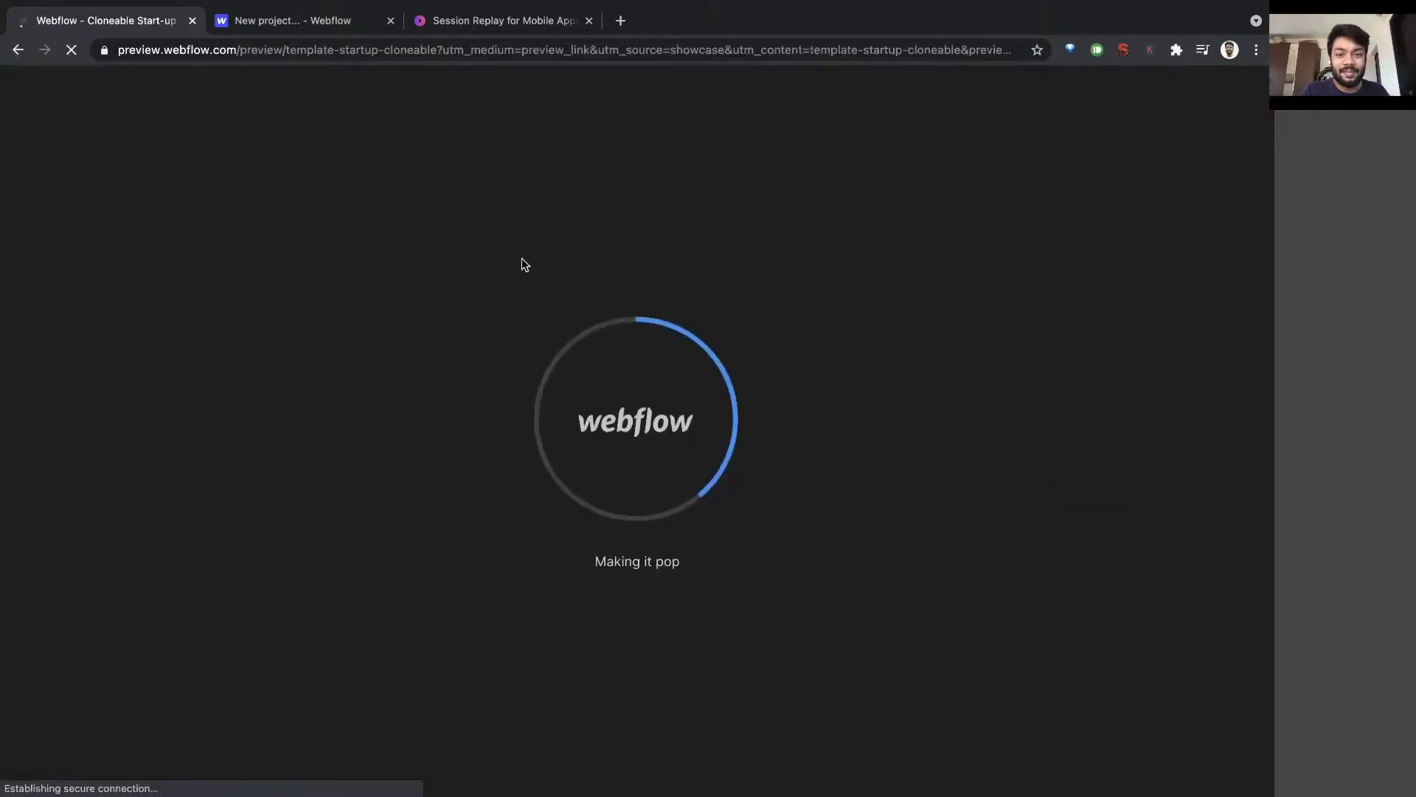
left_click(479, 22)
scroll(884, 604, "down", 1)
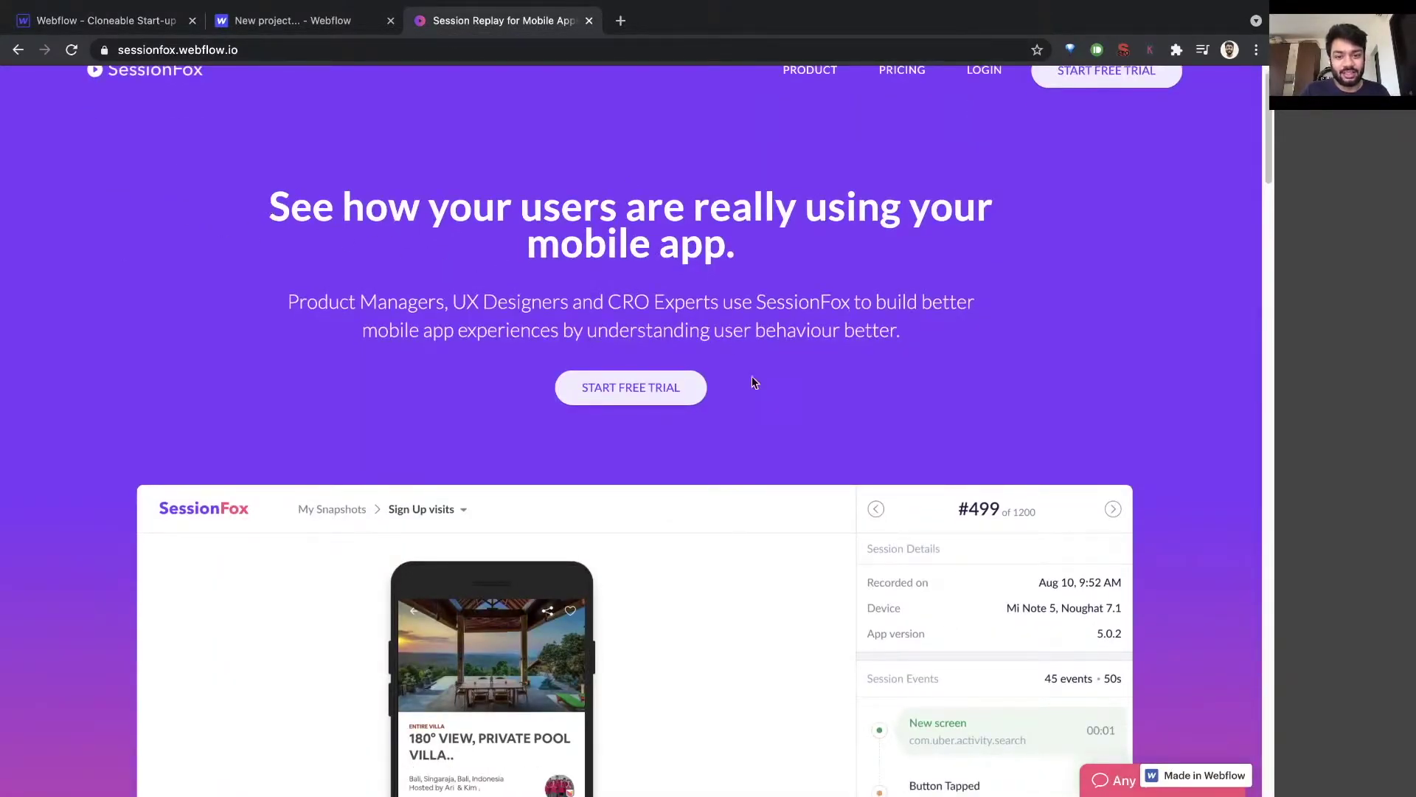
scroll(755, 358, "down", 5)
Dismiss the read-only notice and select the template's navbar and hero Header on the canvas.
left_click(177, 24)
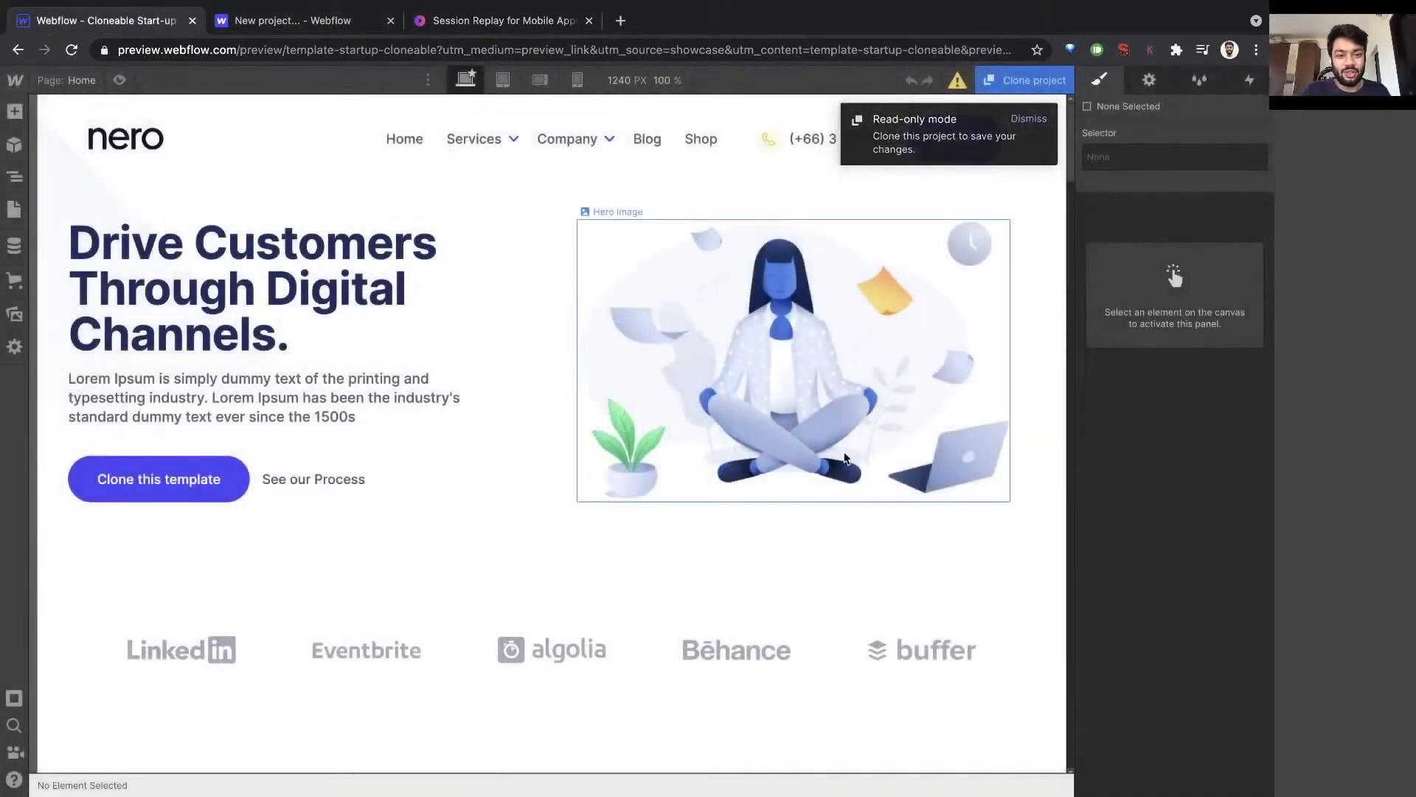
left_click(1028, 118)
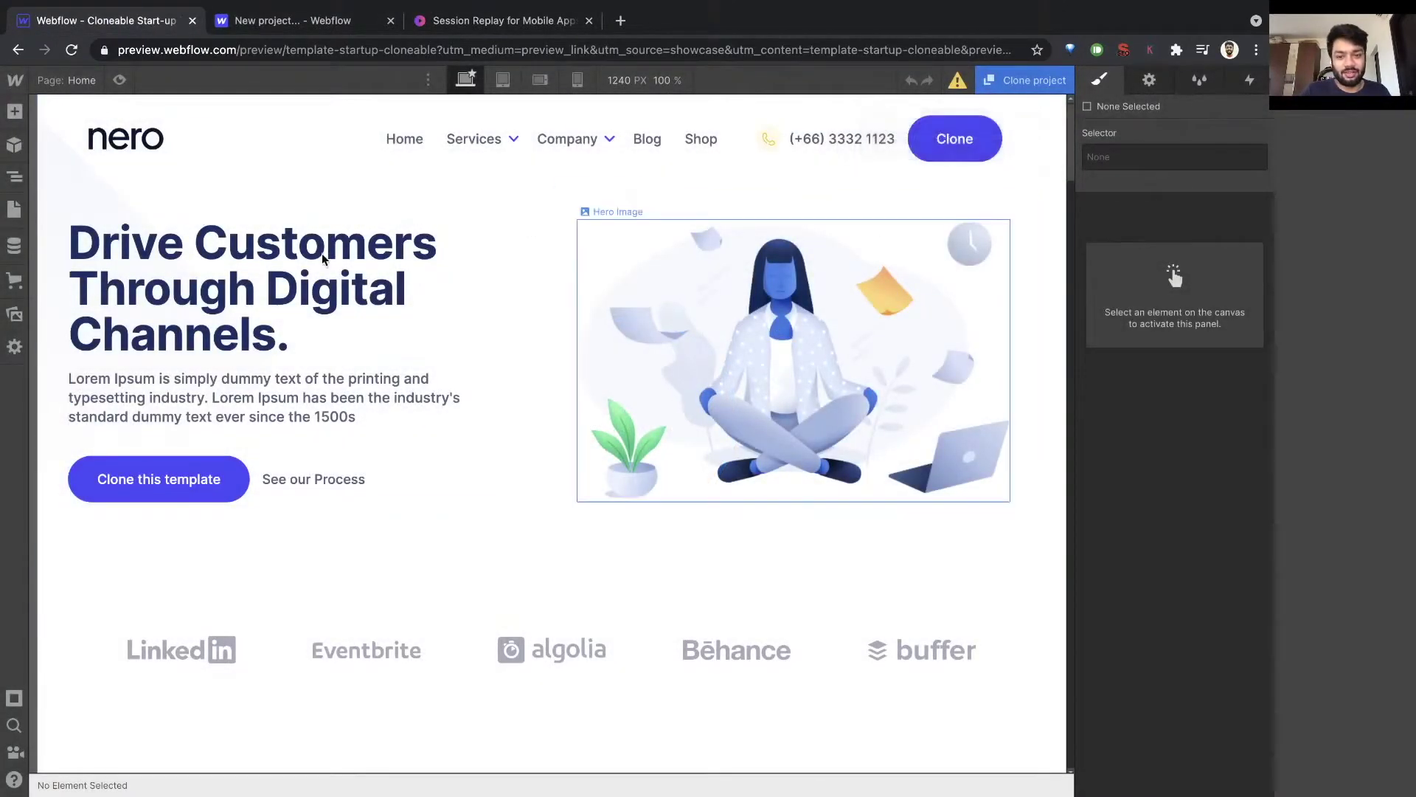
left_click(47, 167)
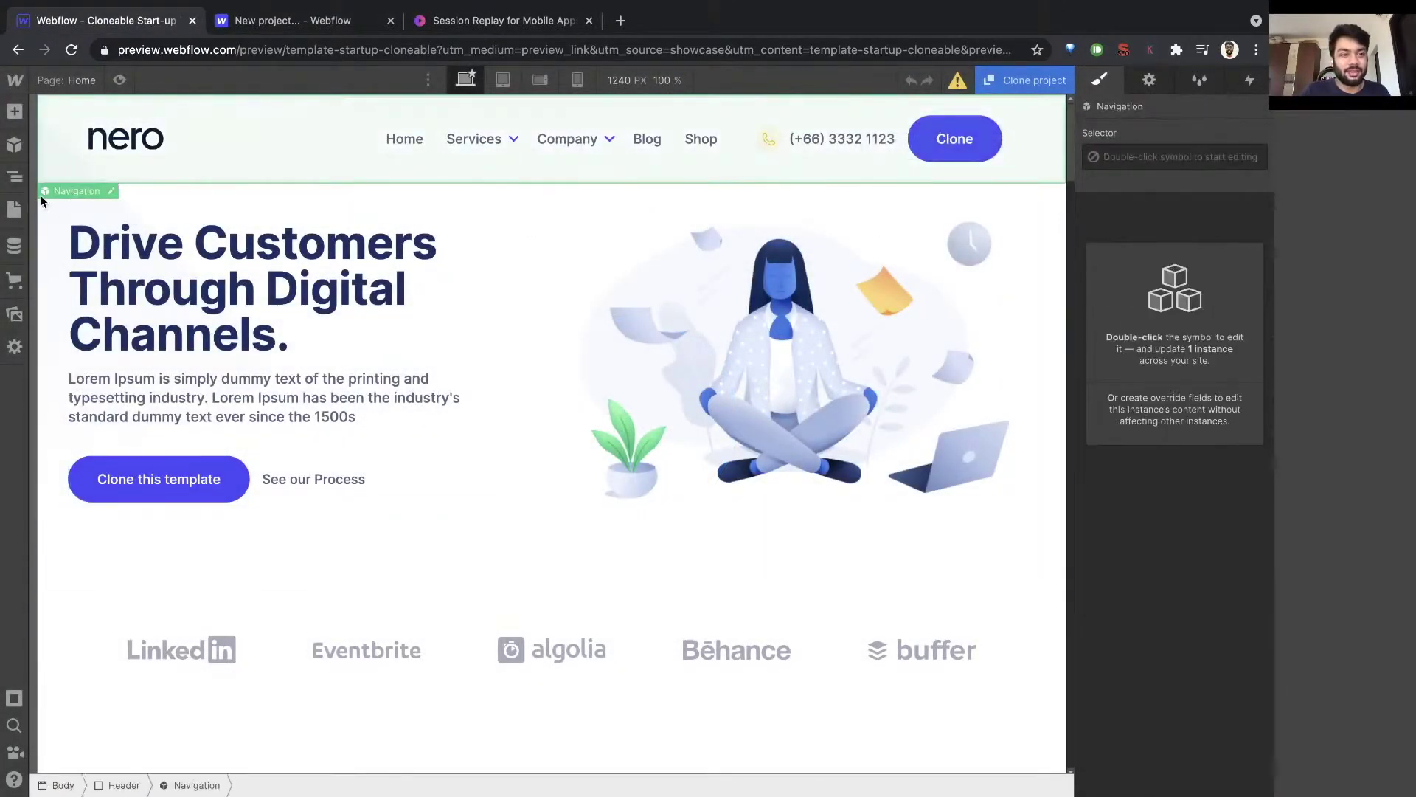
left_click(49, 238)
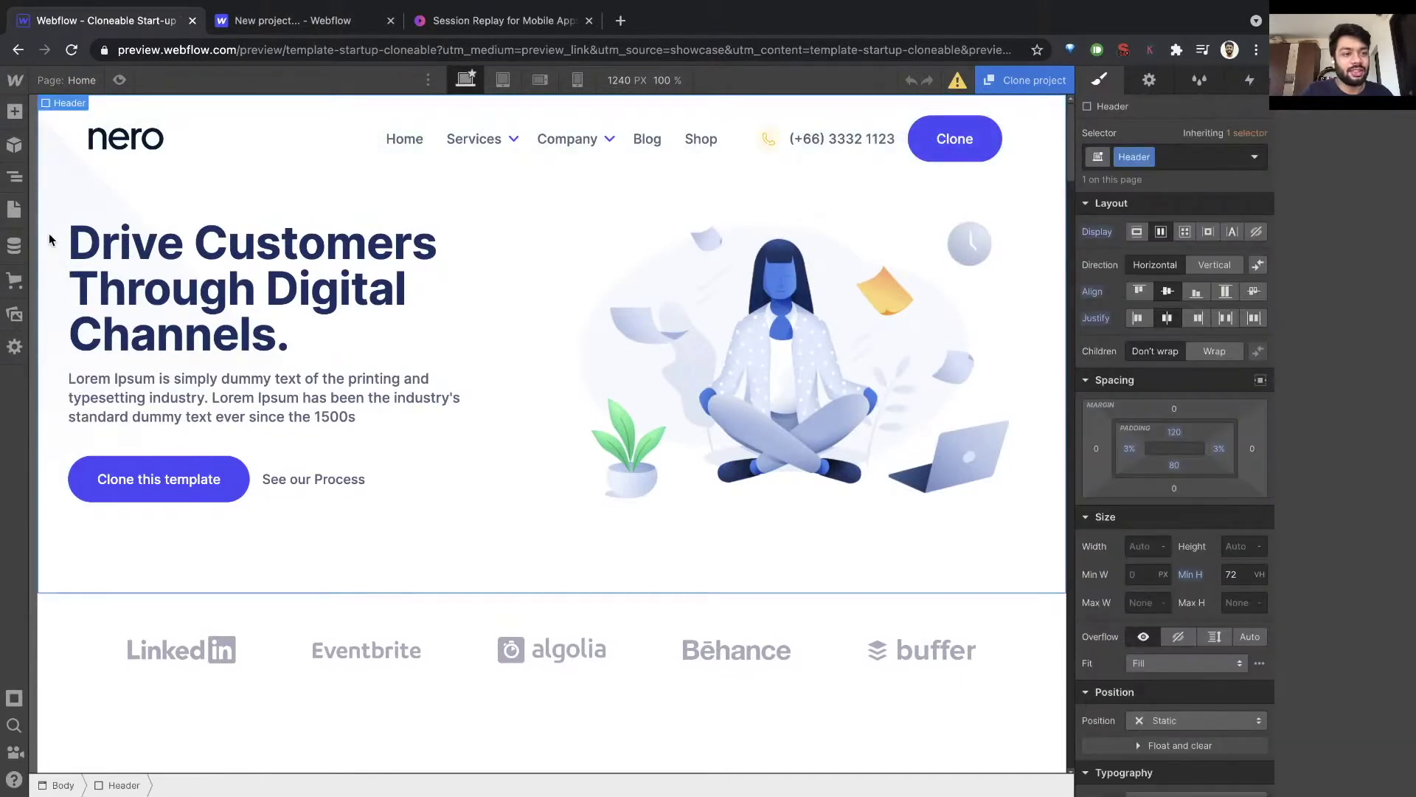
Collapse the Header element in the Navigator and return to the new project page.
left_click(14, 210)
left_click(15, 177)
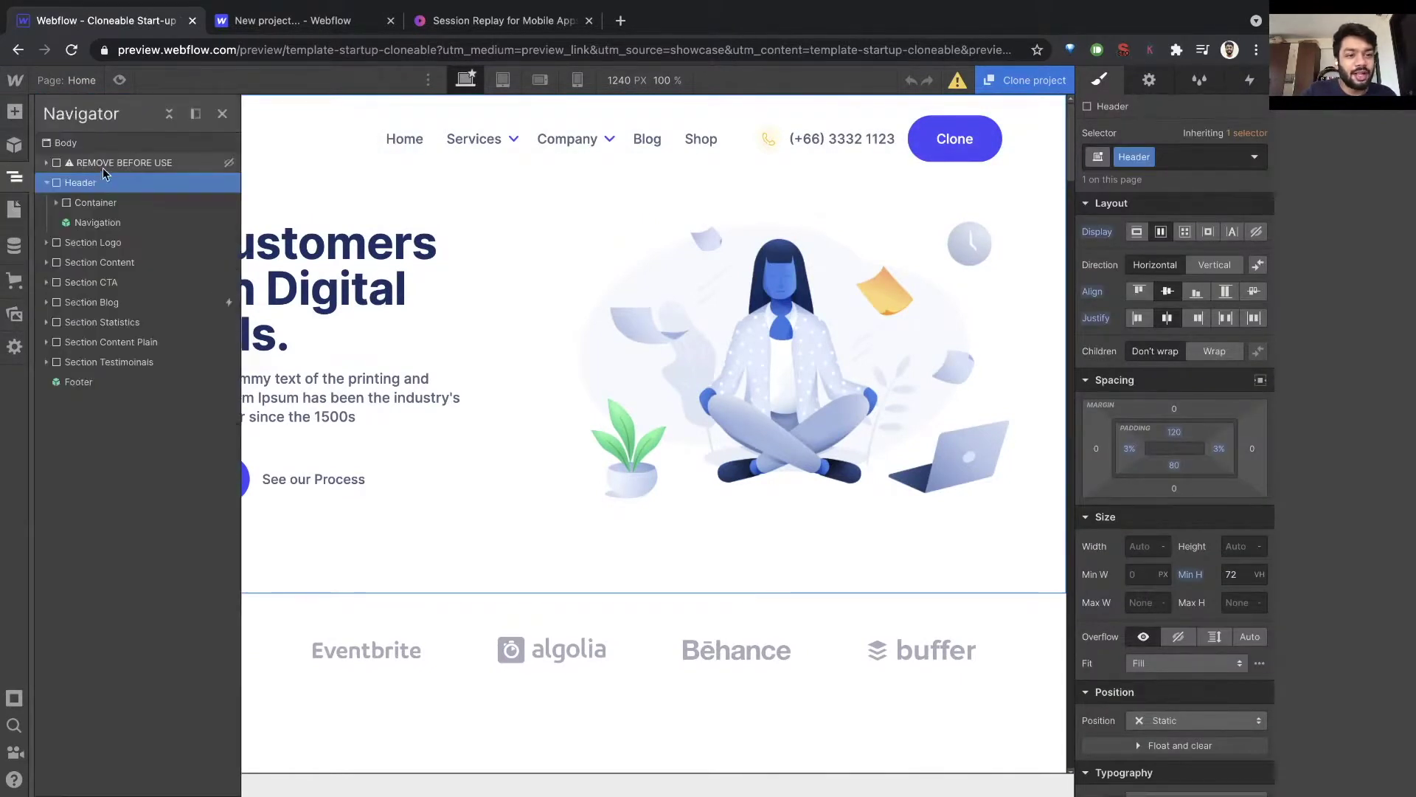
left_click(46, 182)
left_click(293, 20)
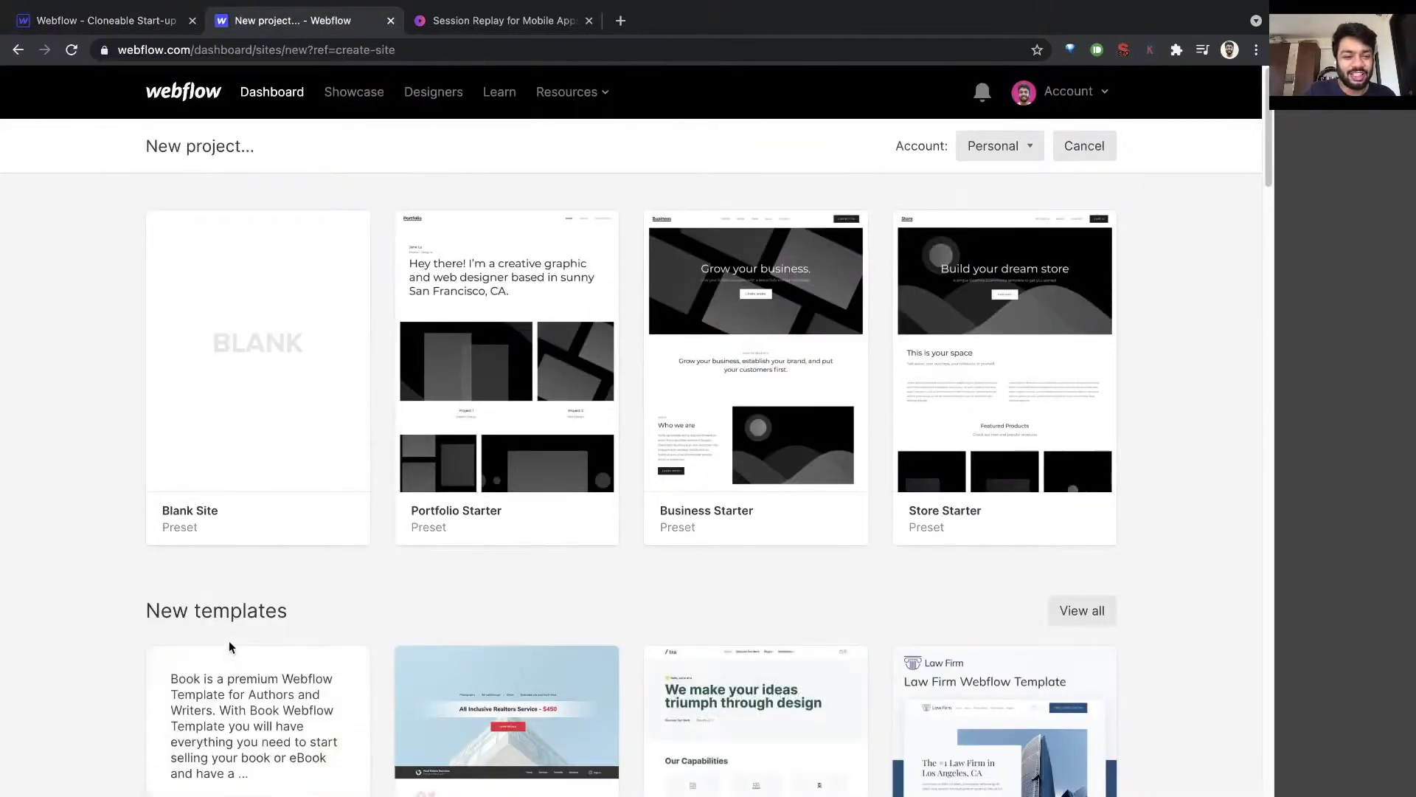
Create a blank project named 'Build a blog' and try pasting content into its empty Body.
left_click(255, 462)
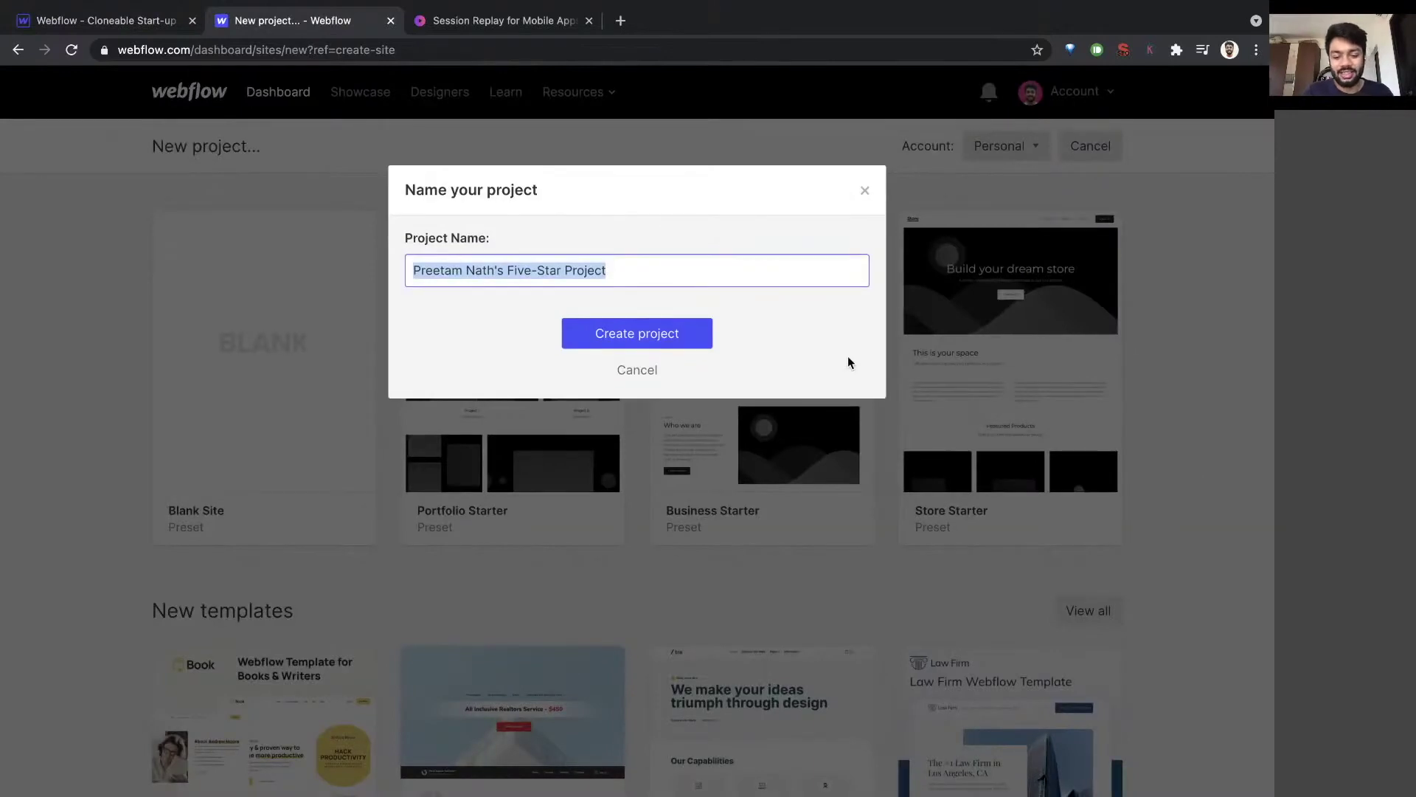
type("Build ")
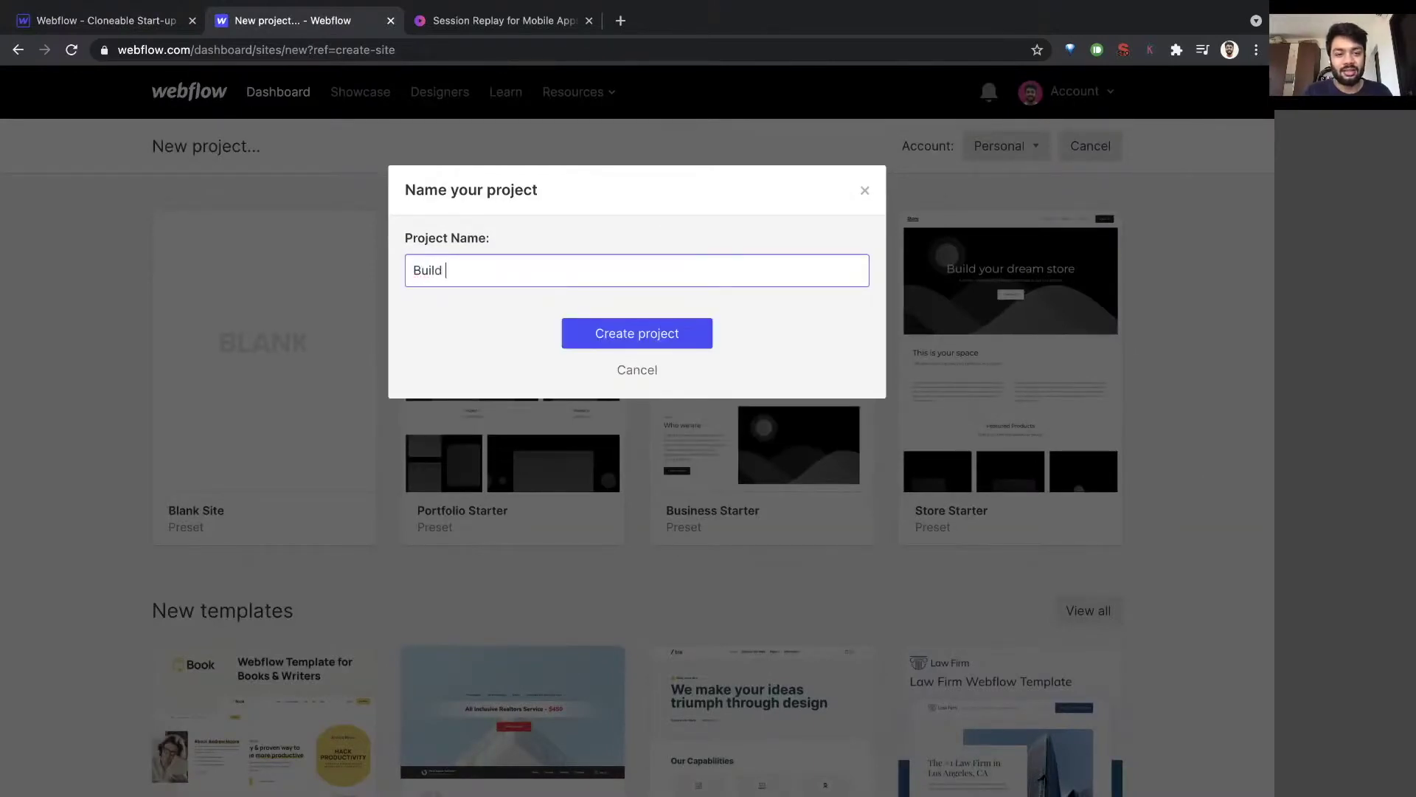
type("a blo")
left_click(695, 328)
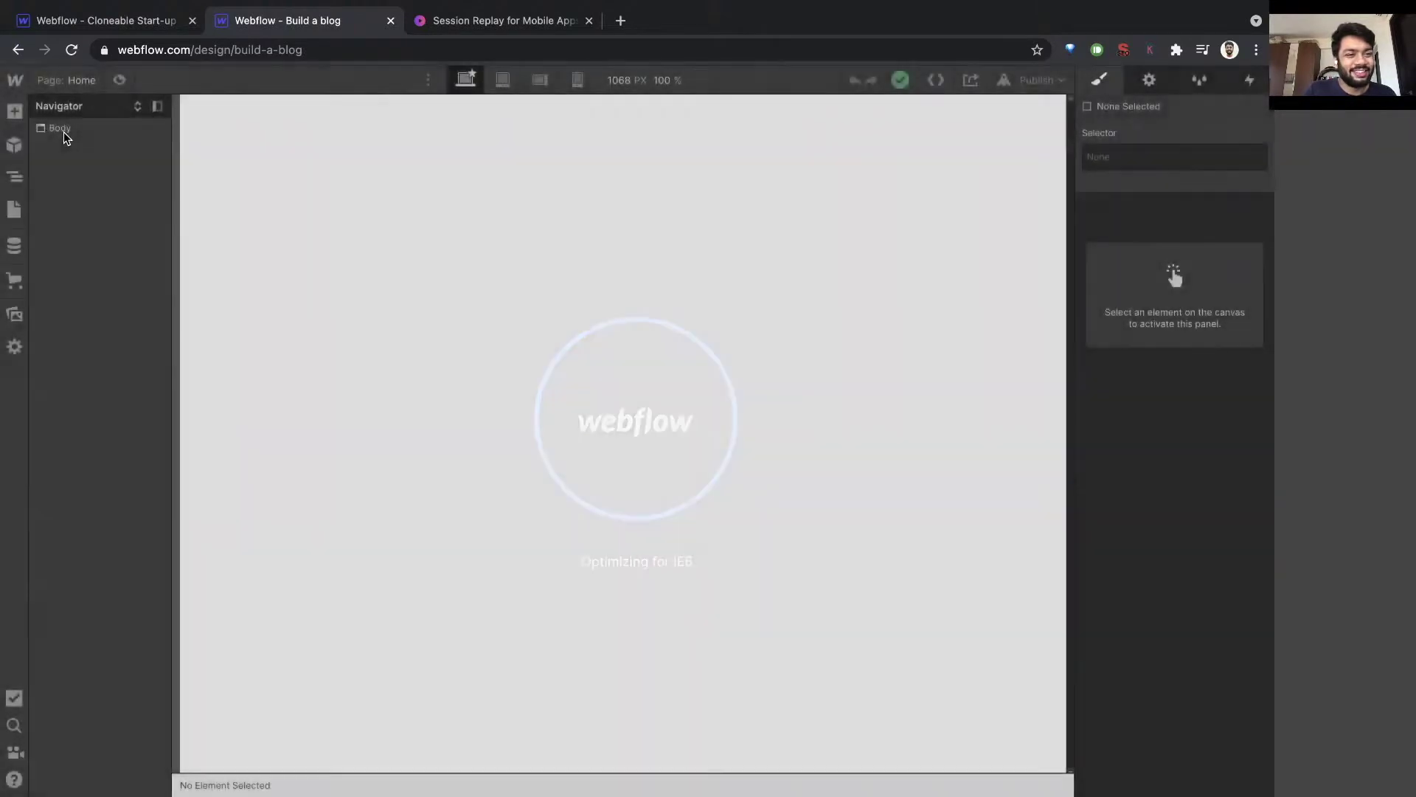
left_click(63, 131)
key("ctrl+v")
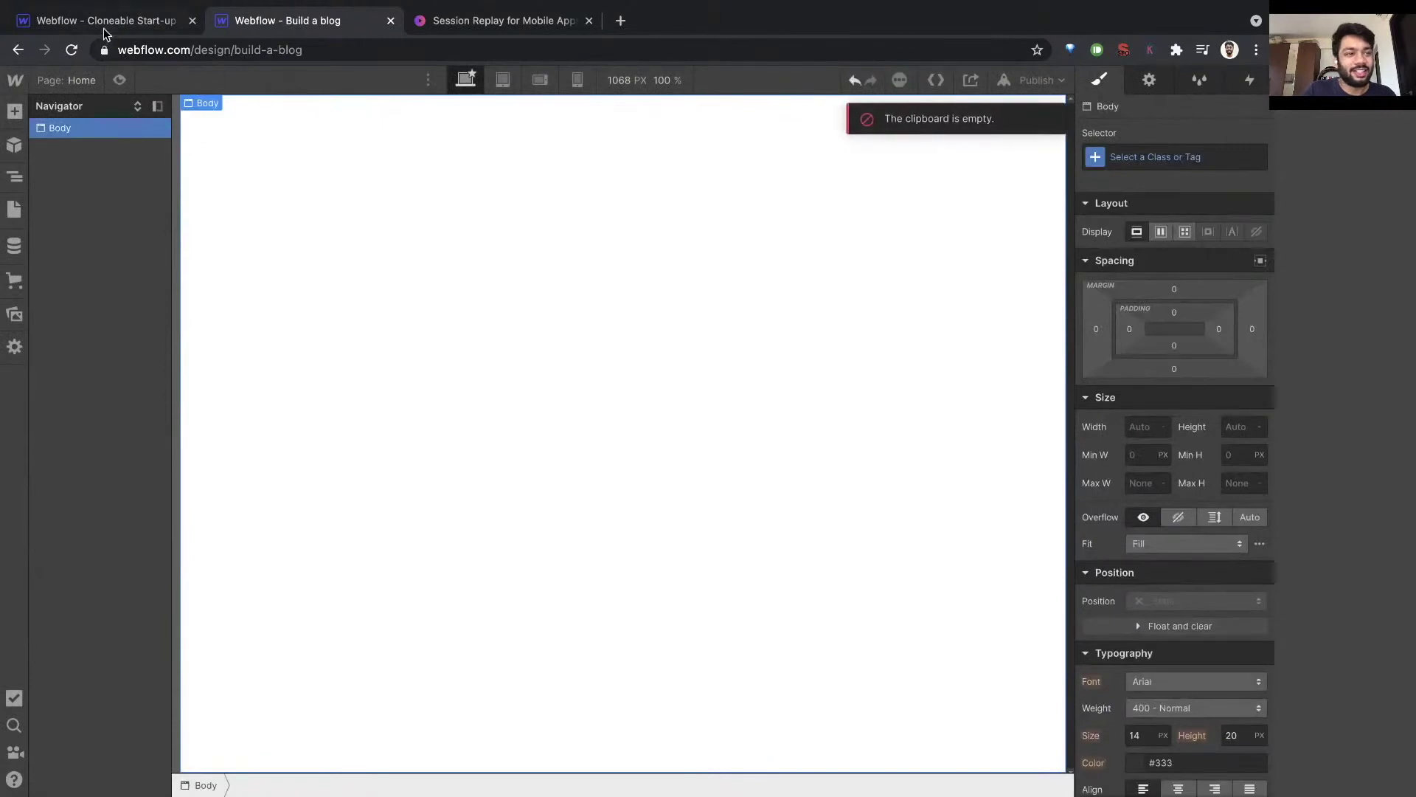
Flip between the cloned template and the blank project, retrying the paste, ending on the template.
left_click(106, 25)
left_click(277, 34)
key("ctrl+v")
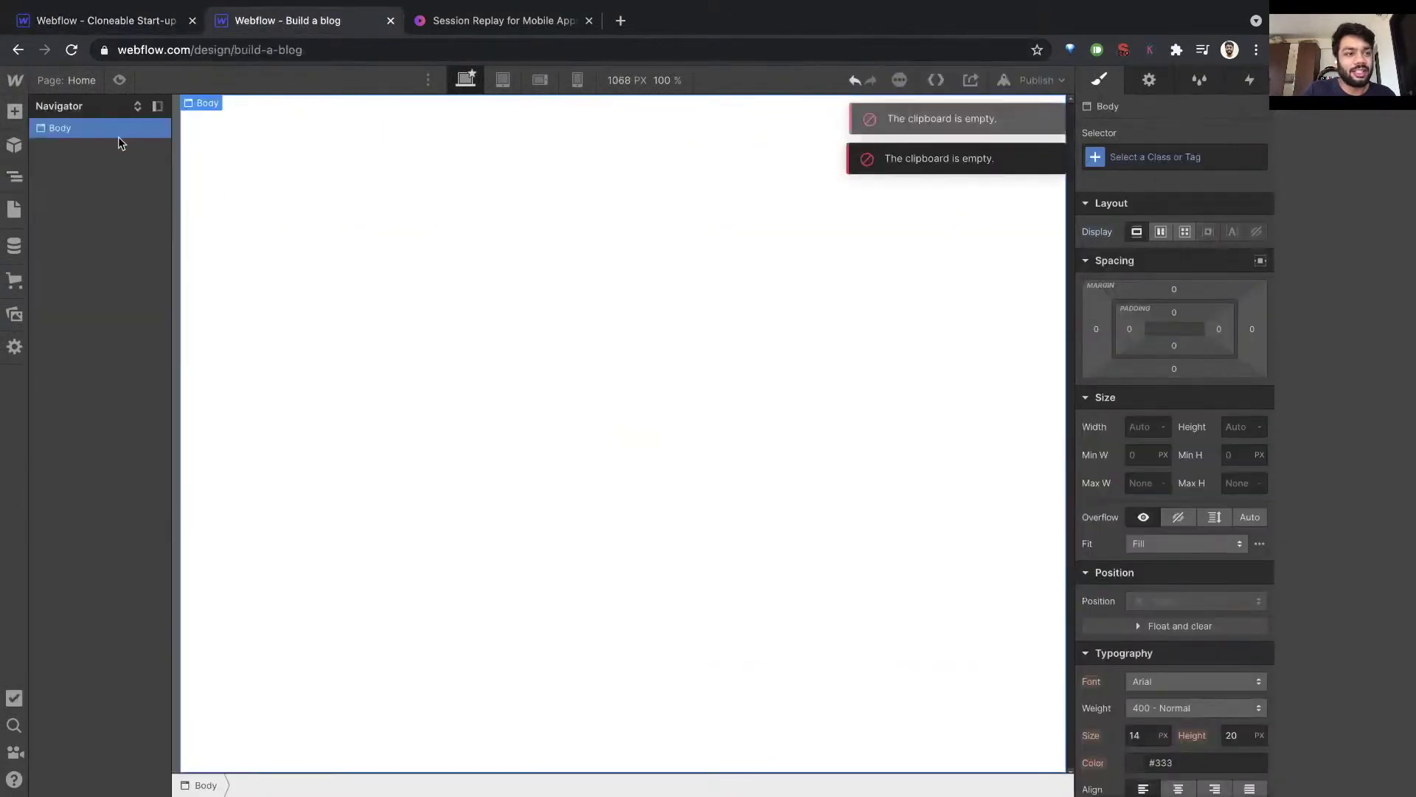
left_click(105, 25)
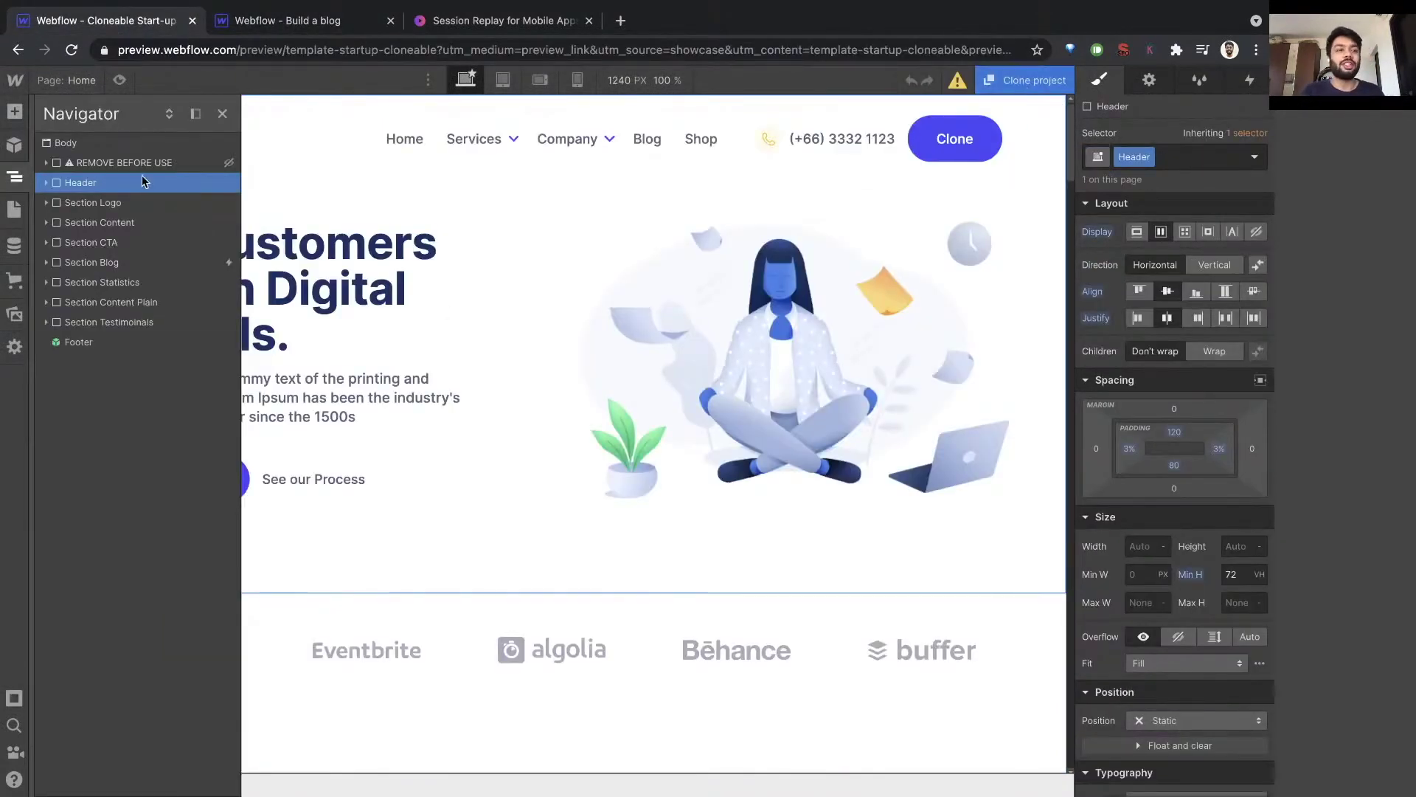
scroll(470, 365, "down", 3)
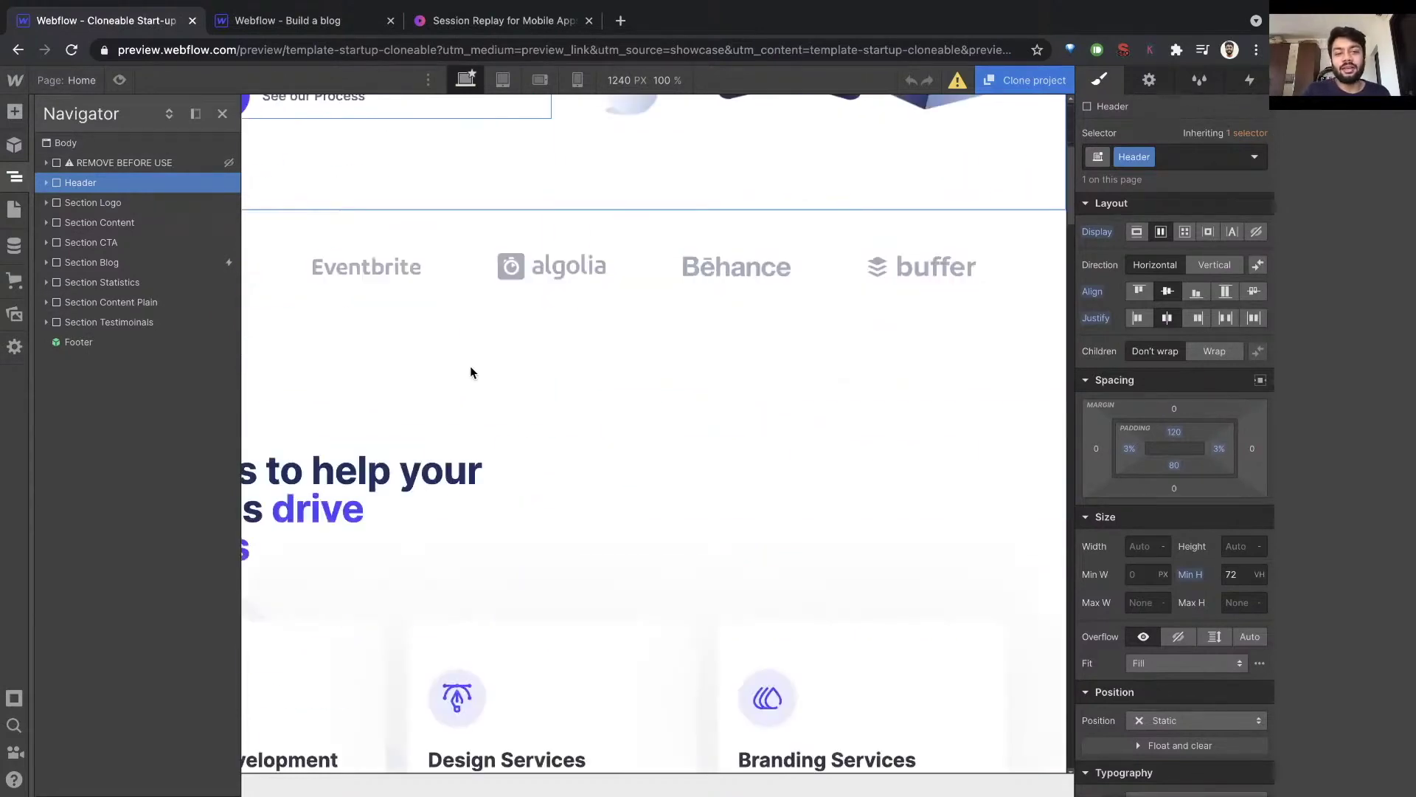
scroll(388, 232, "up", 3)
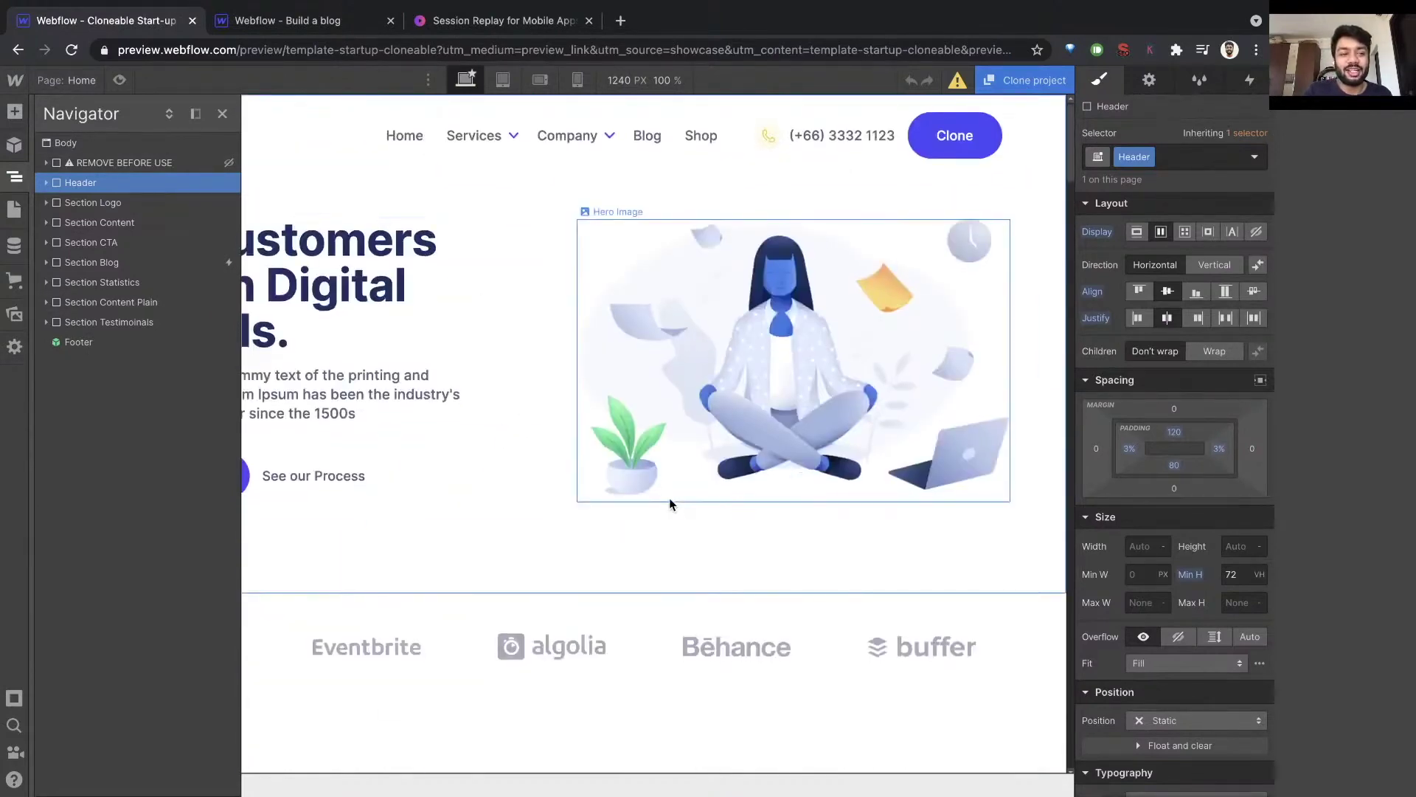
scroll(553, 464, "down", 3)
Hide the Navigator, select the logos section, and bring up the live SessionFox site.
key("z")
left_click(471, 396)
scroll(374, 416, "down", 10)
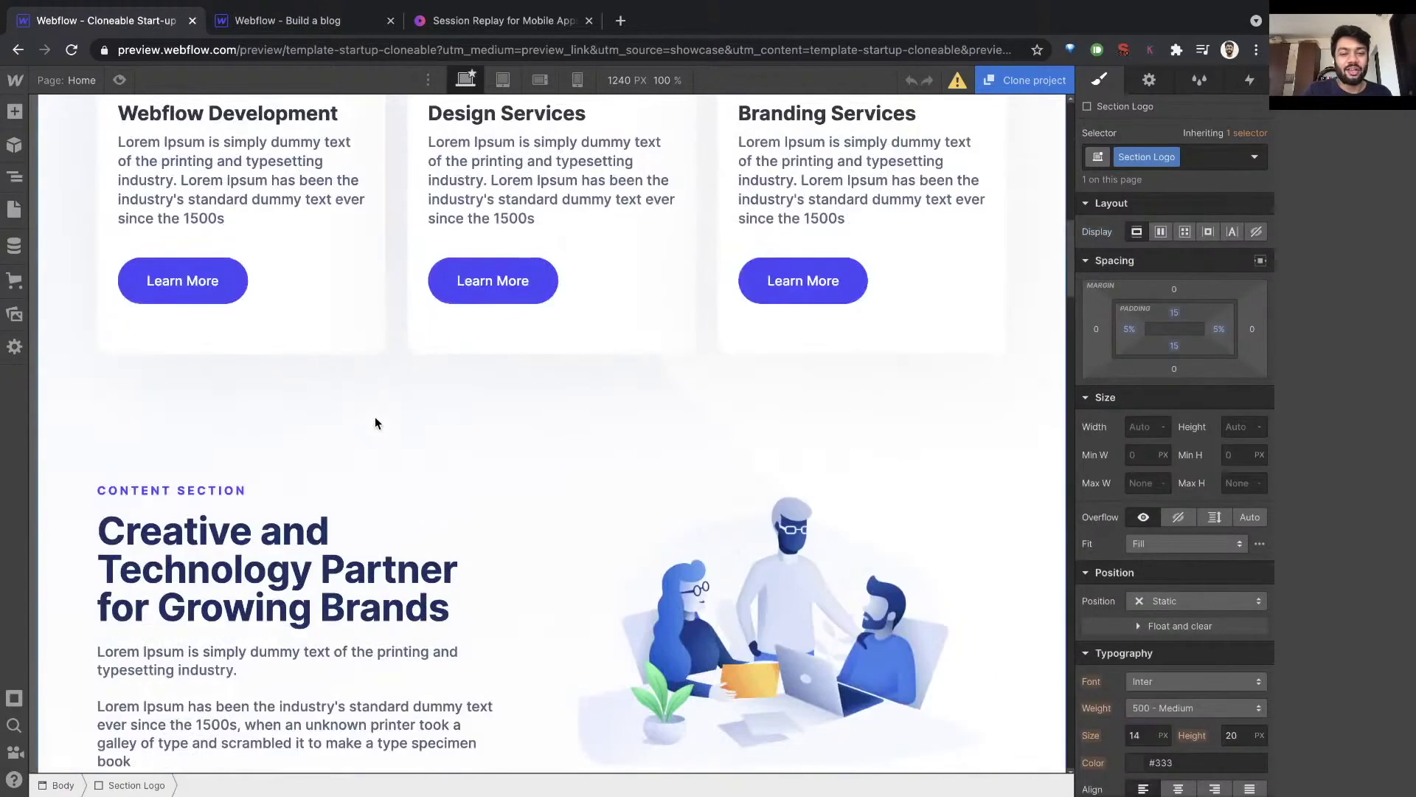
scroll(383, 251, "up", 1)
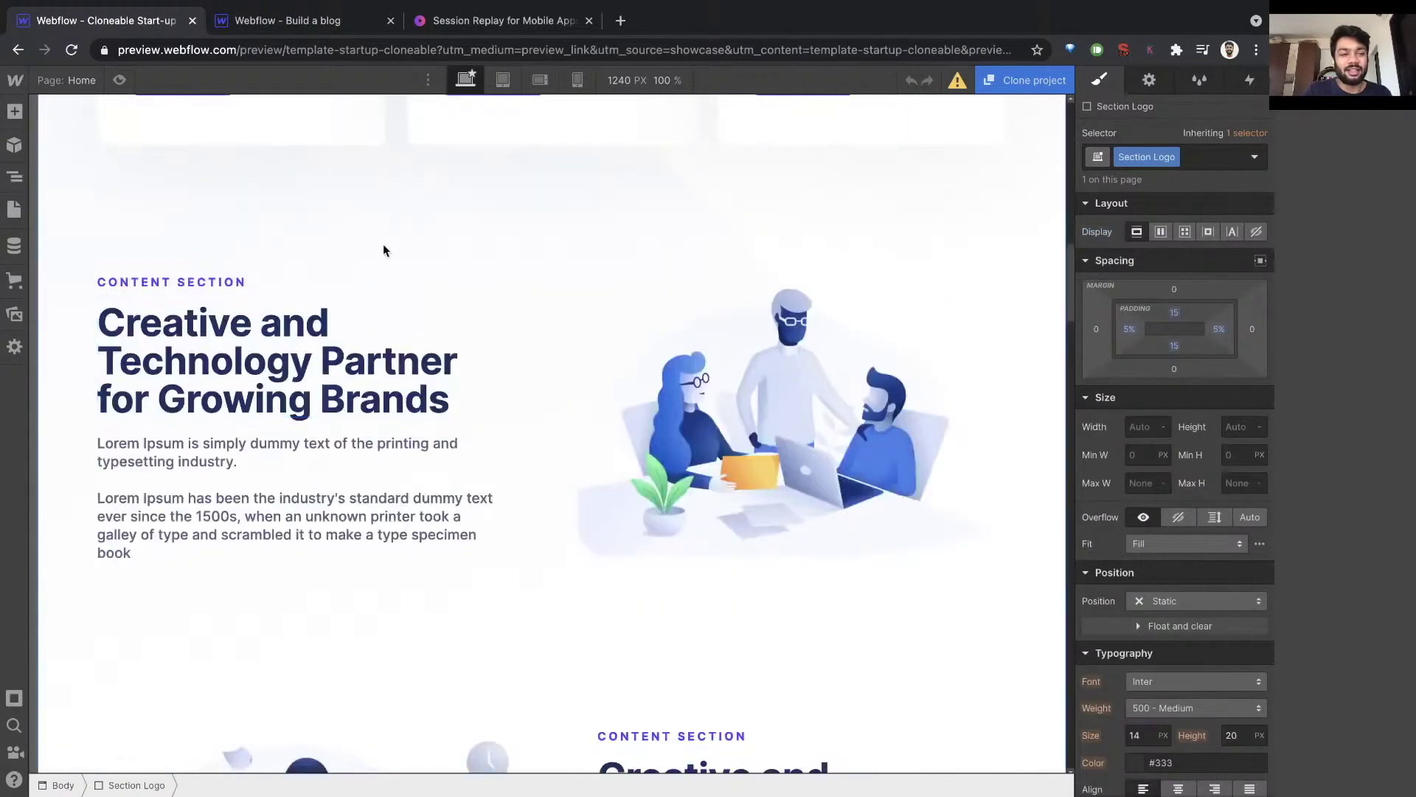
left_click(542, 28)
scroll(584, 275, "down", 5)
scroll(583, 276, "down", 2)
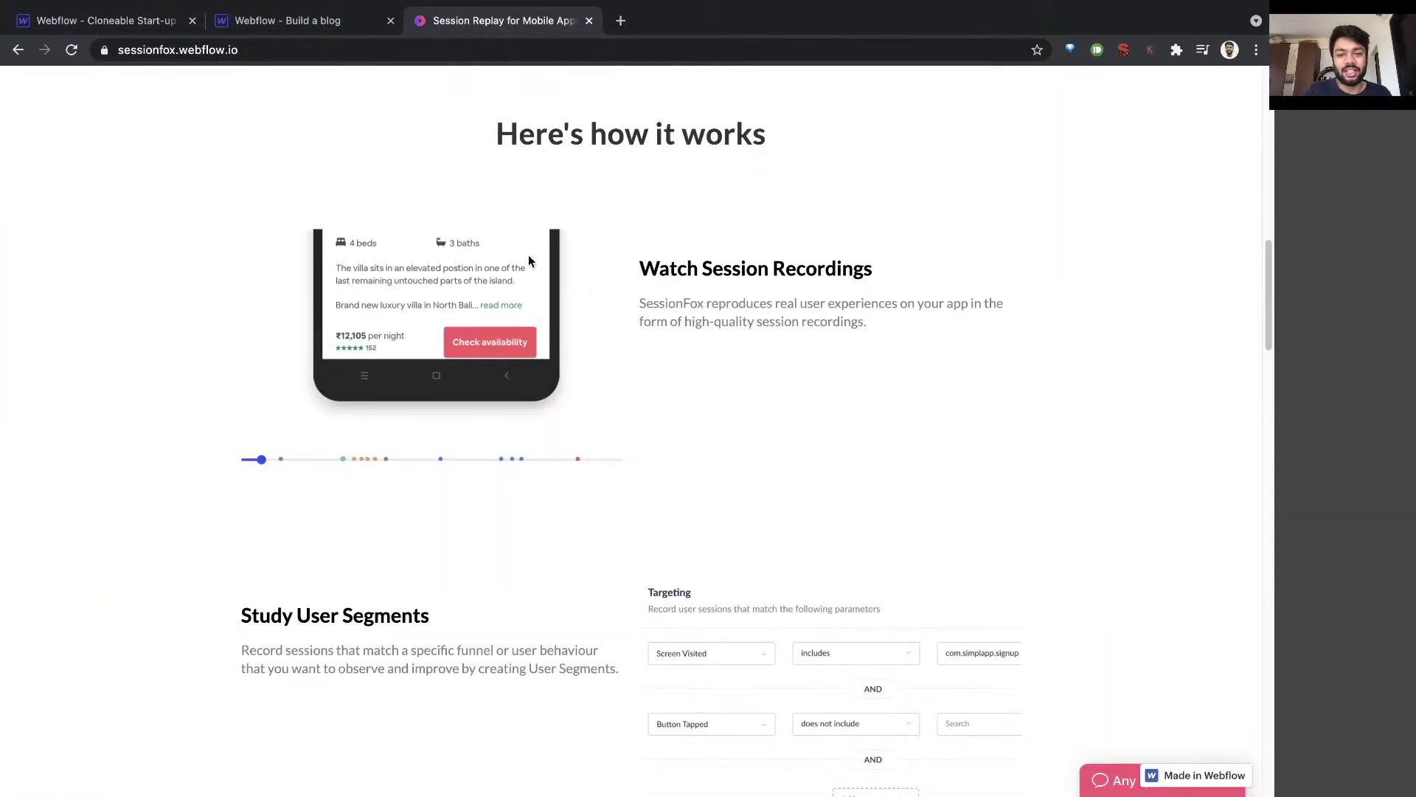
Flip between the cloned template and the SessionFox live site to compare them.
left_click(112, 21)
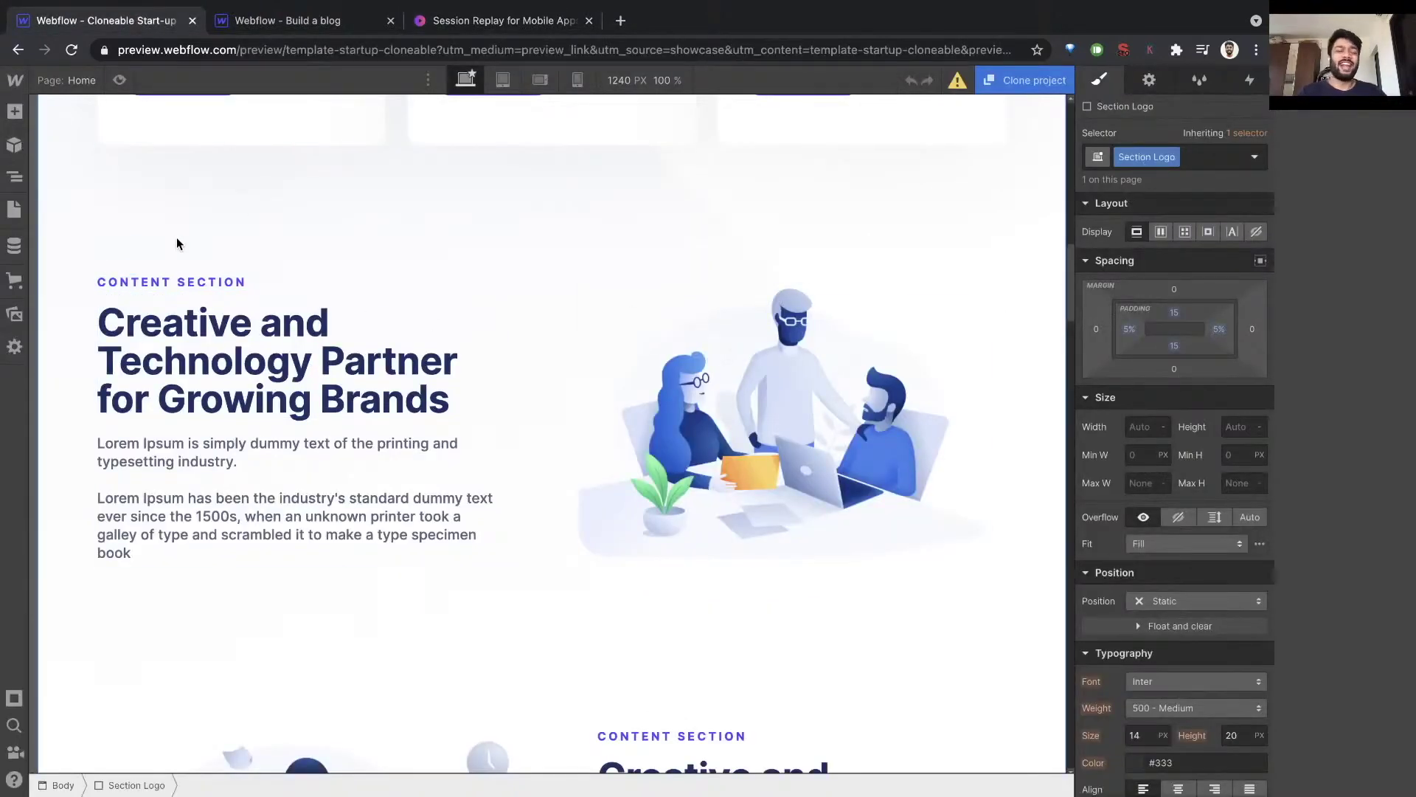
scroll(176, 270, "down", 3)
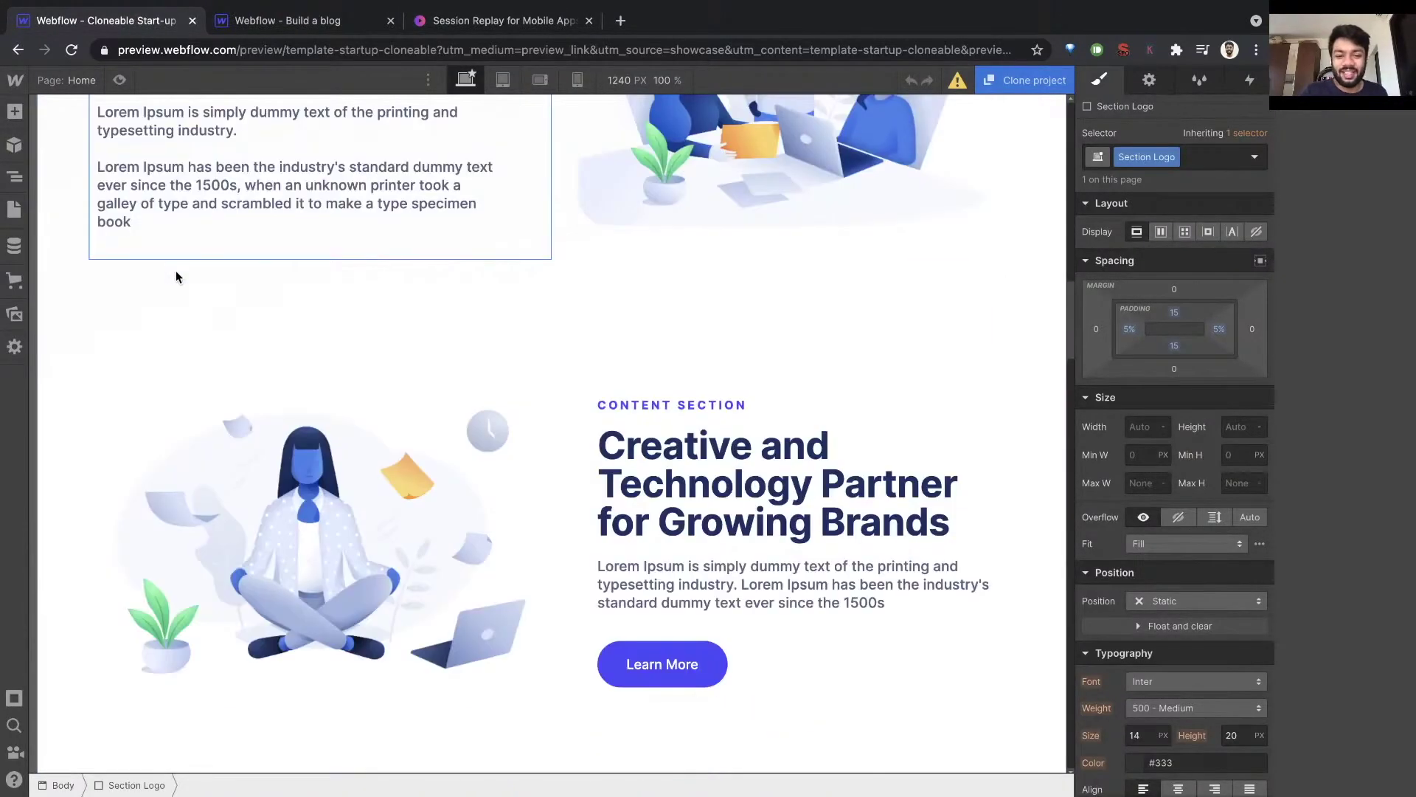
left_click(454, 32)
scroll(643, 266, "down", 5)
scroll(643, 266, "down", 4)
scroll(644, 264, "down", 3)
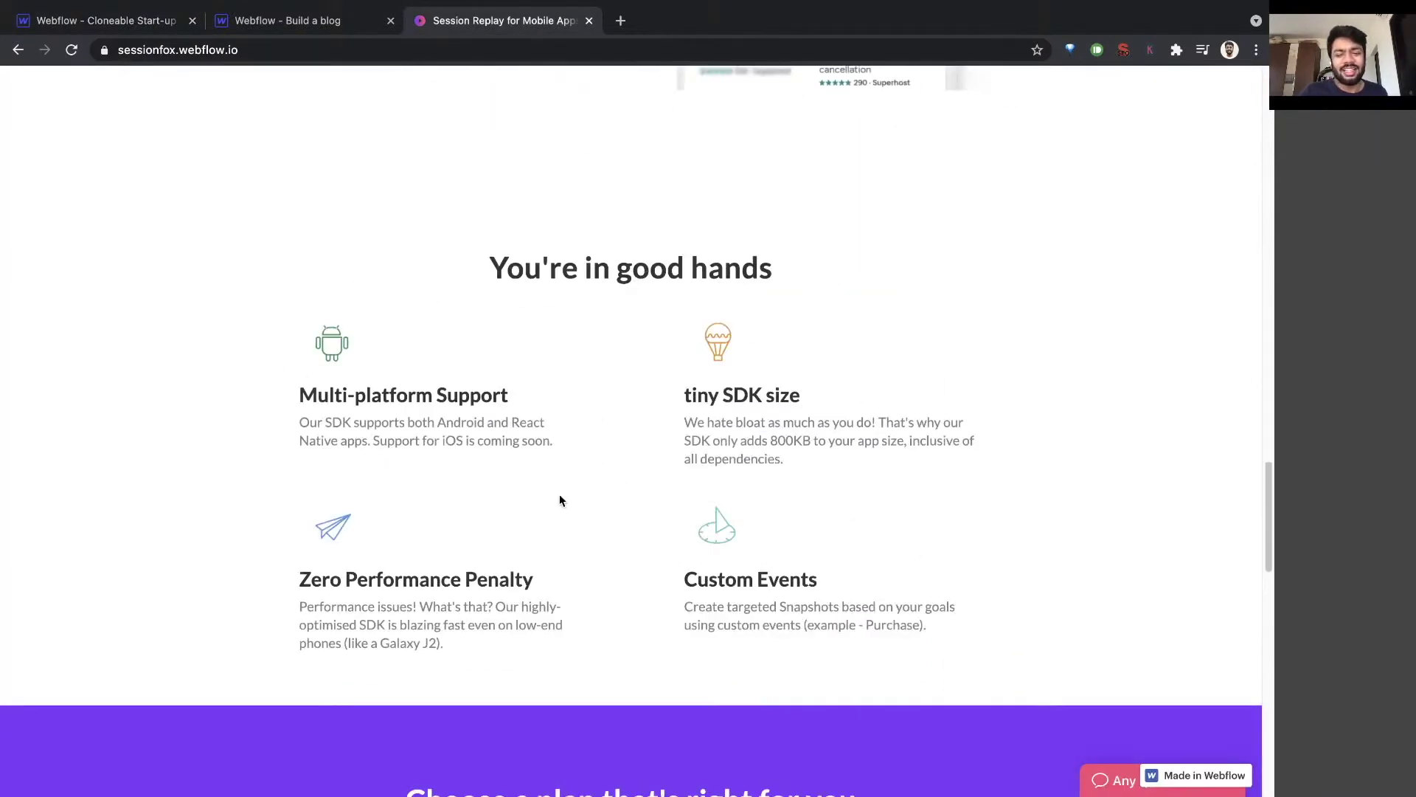
scroll(559, 495, "down", 2)
scroll(558, 480, "up", 1)
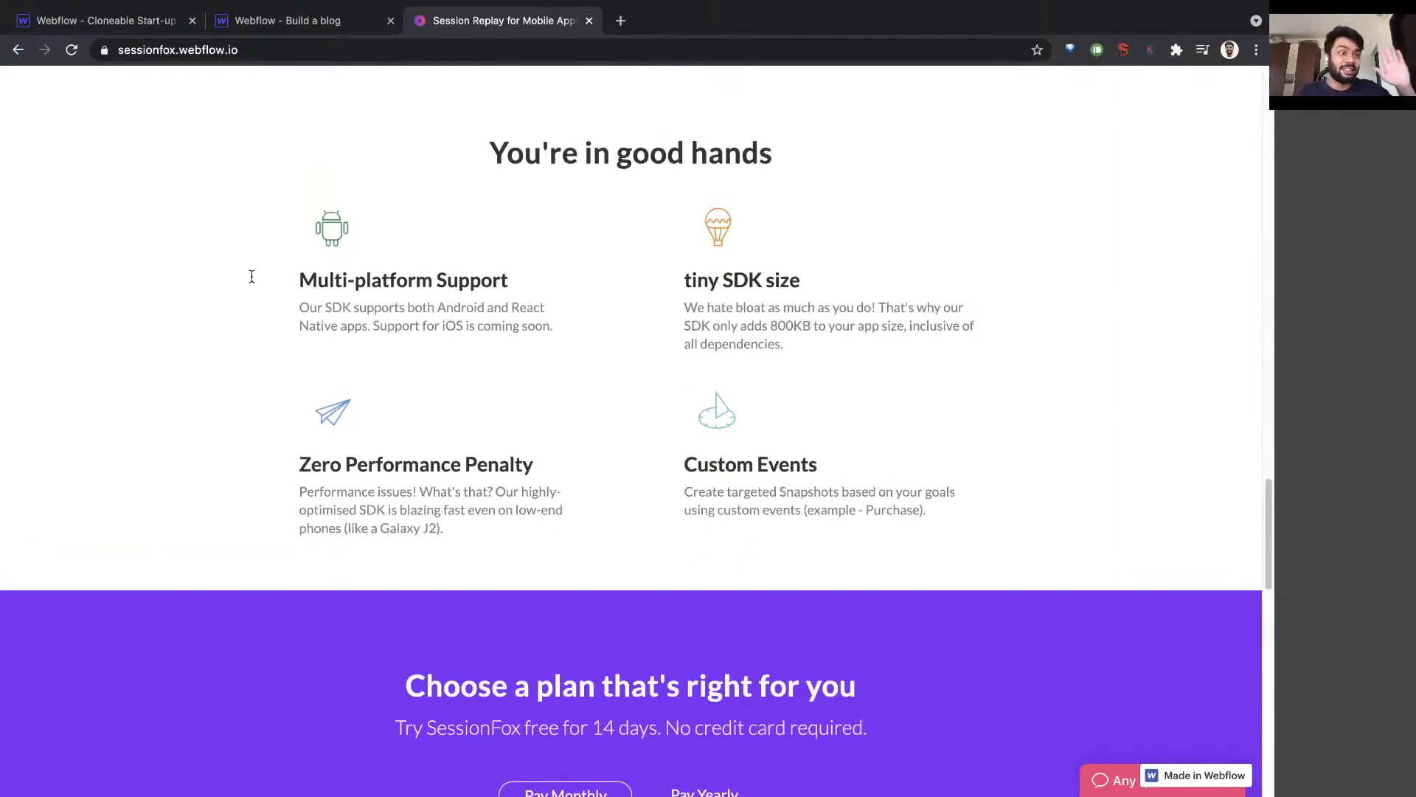
key("ctrl+1")
scroll(439, 472, "down", 3)
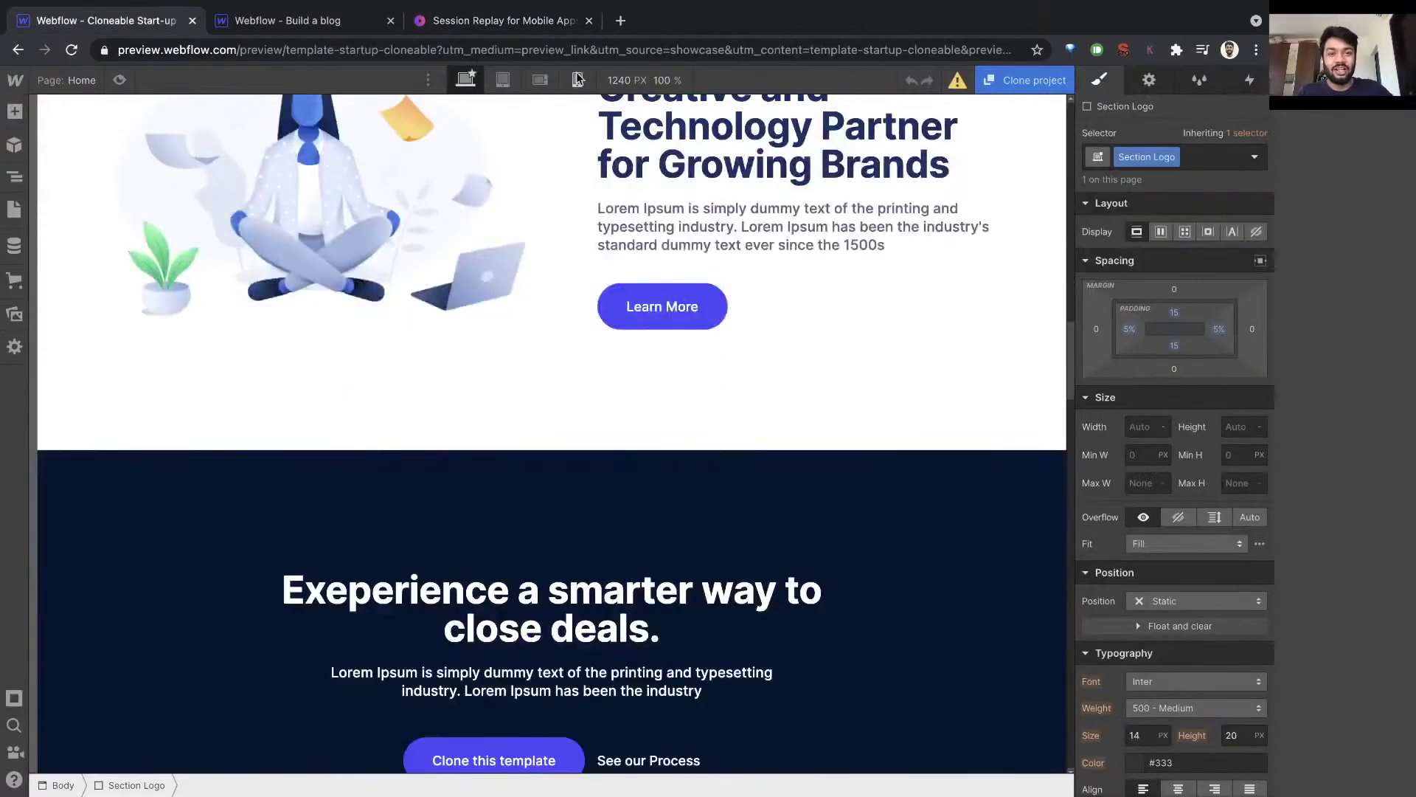
key("ctrl+3")
scroll(619, 277, "down", 3)
scroll(648, 366, "down", 3)
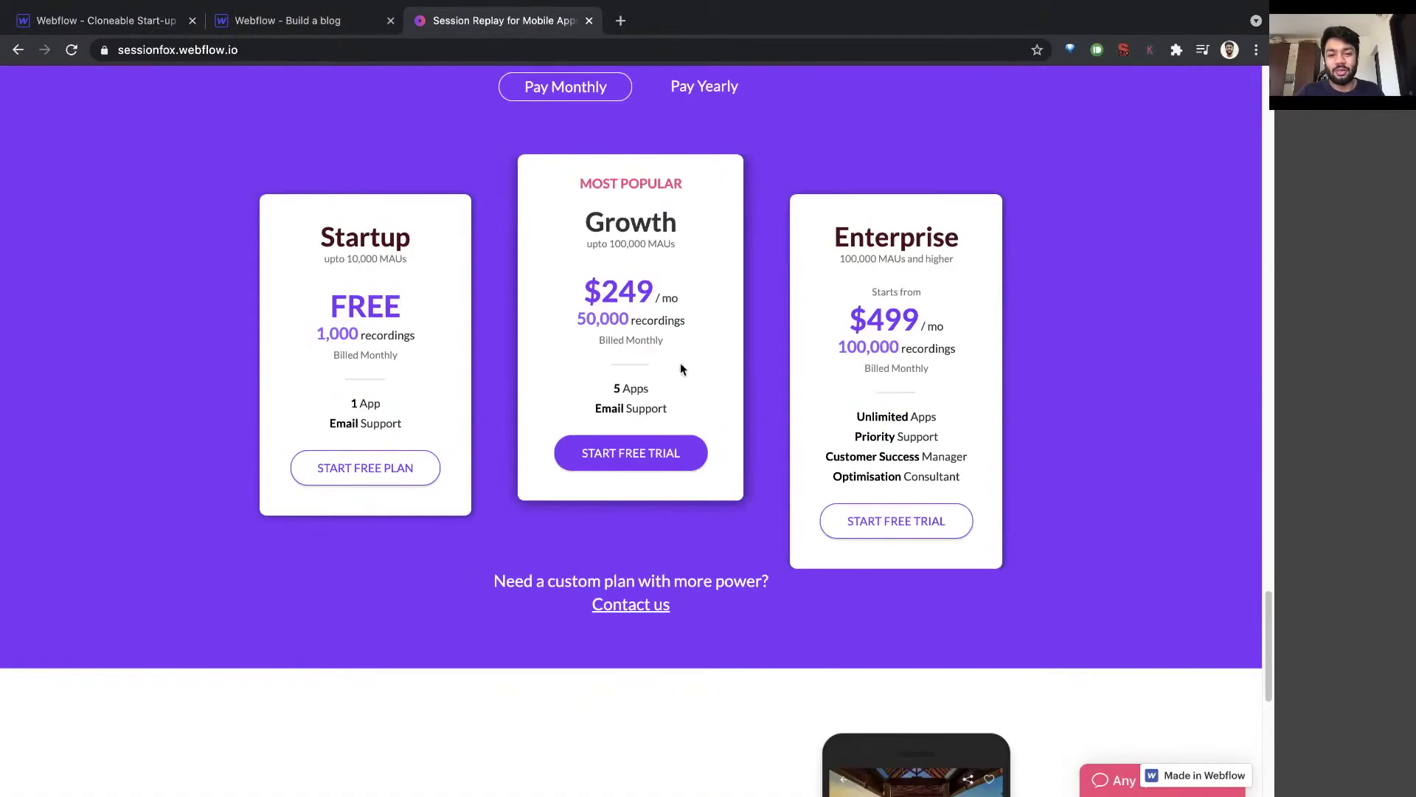
scroll(565, 360, "up", 1)
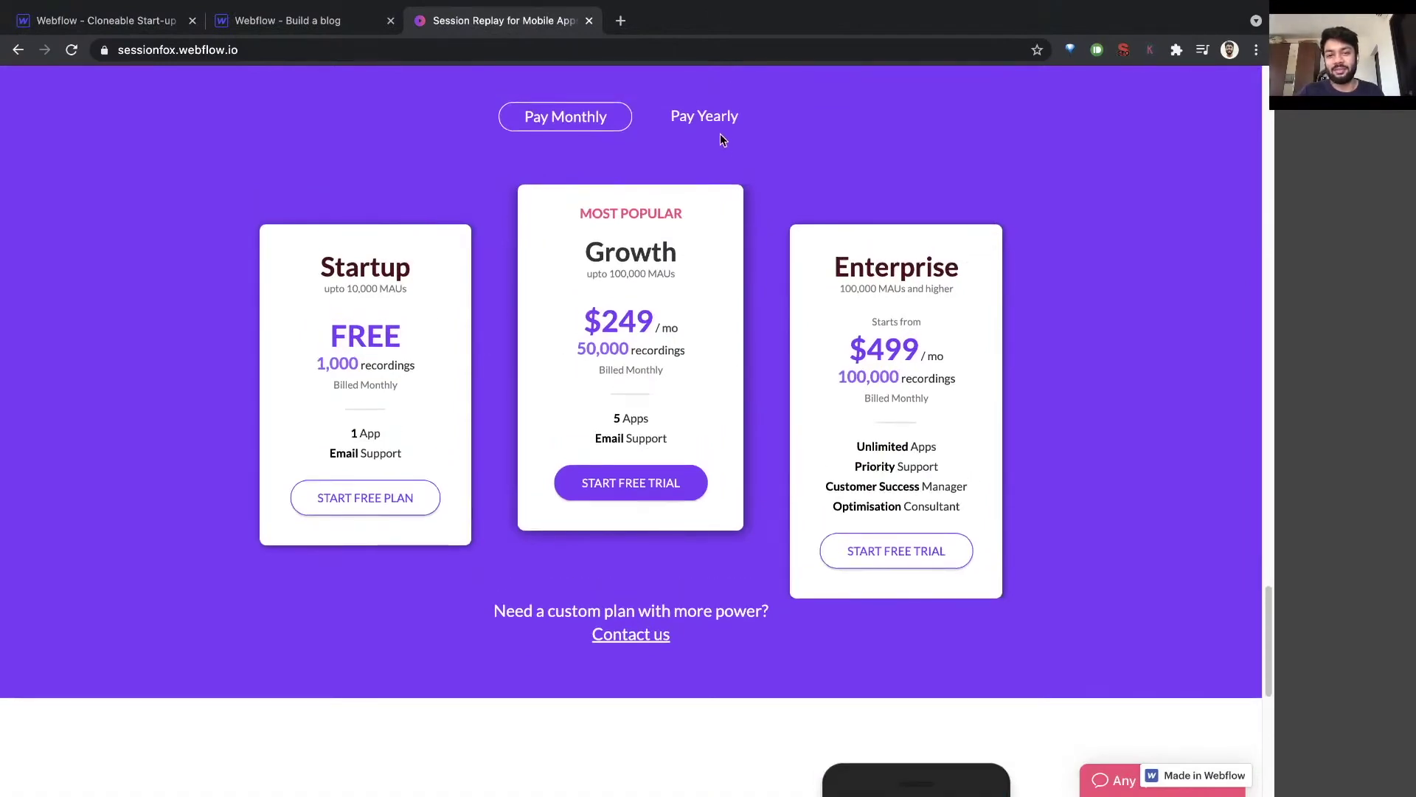
Toggle the SessionFox pricing to yearly, monthly and yearly again, then close the site.
left_click(703, 125)
left_click(579, 122)
left_click(702, 124)
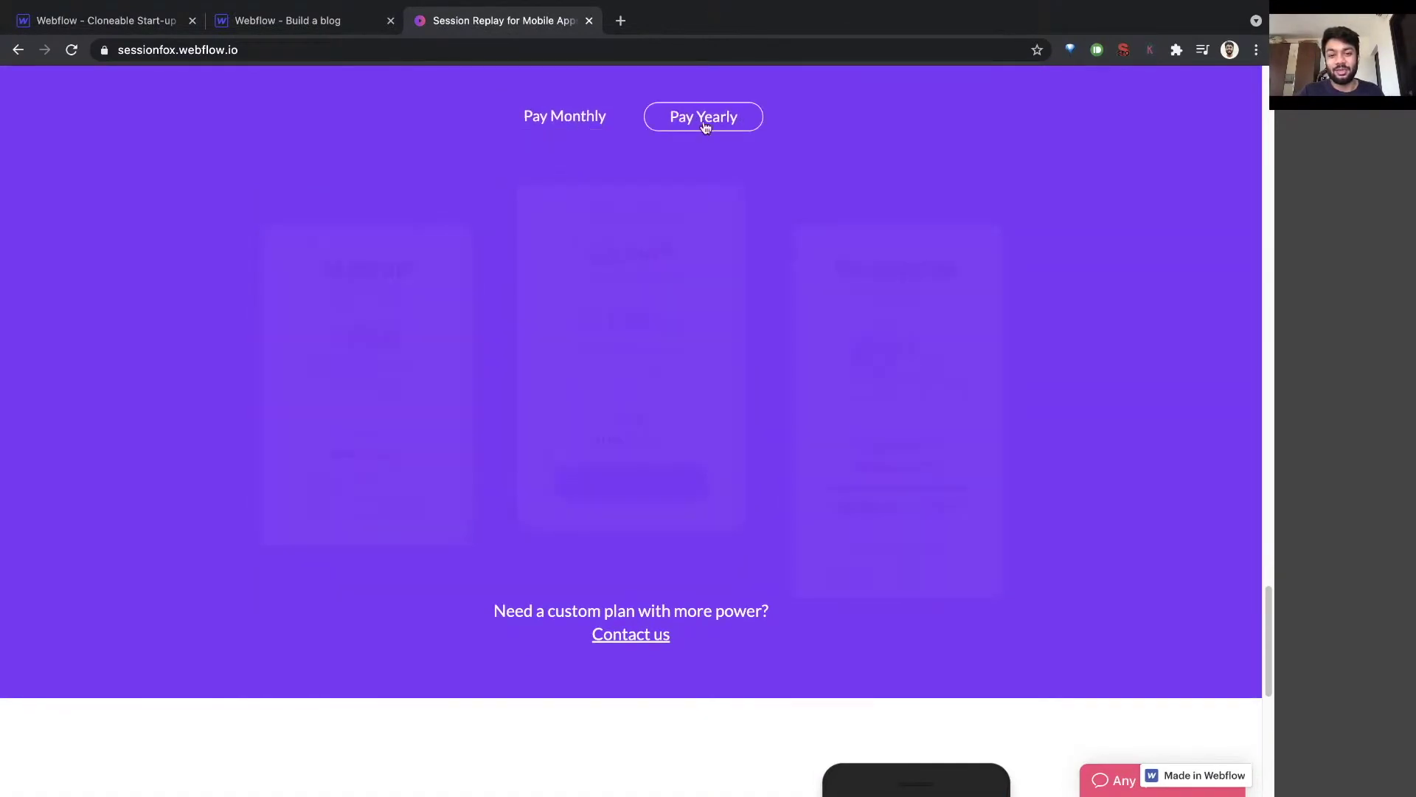
scroll(616, 369, "down", 3)
scroll(620, 396, "down", 2)
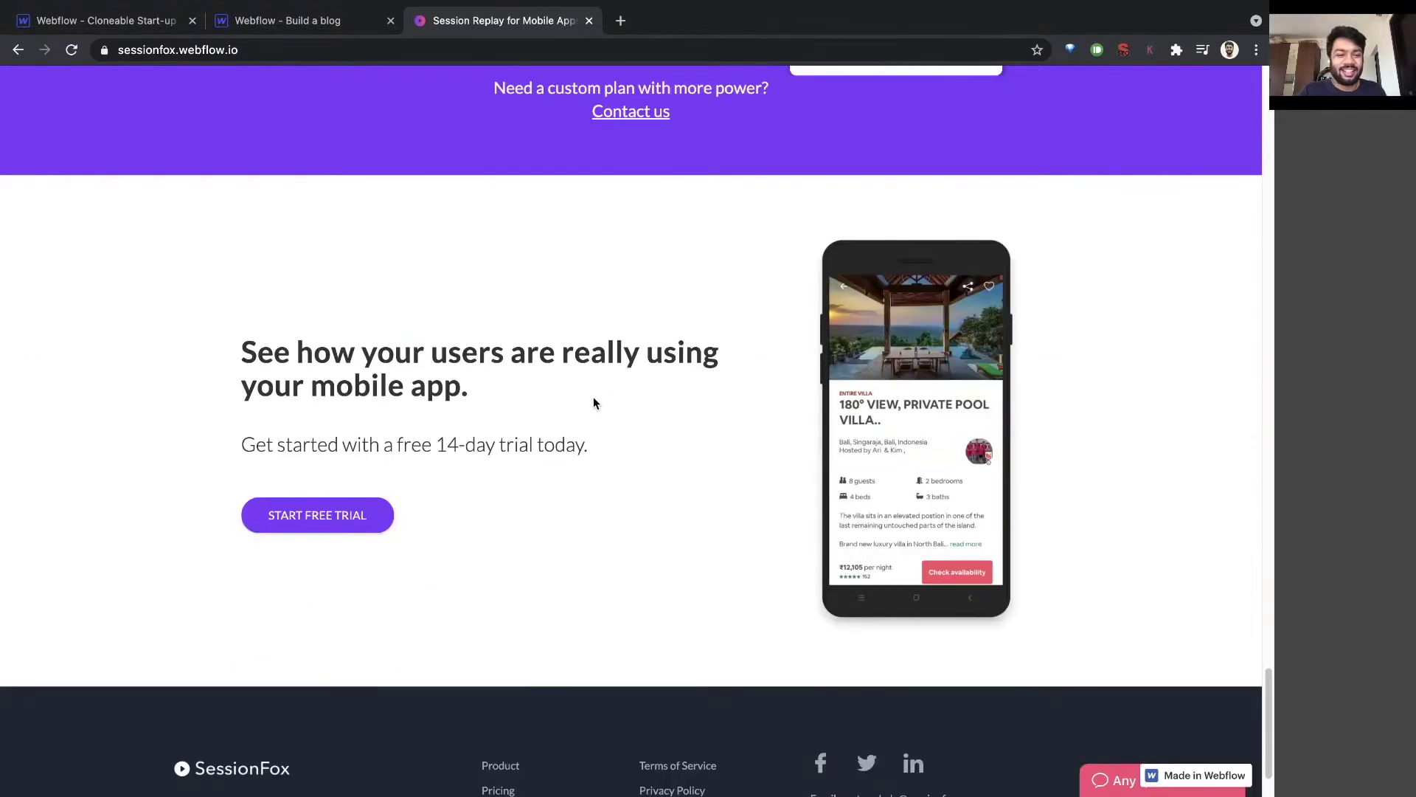
scroll(574, 401, "down", 1)
scroll(574, 400, "up", 10)
scroll(574, 401, "up", 10)
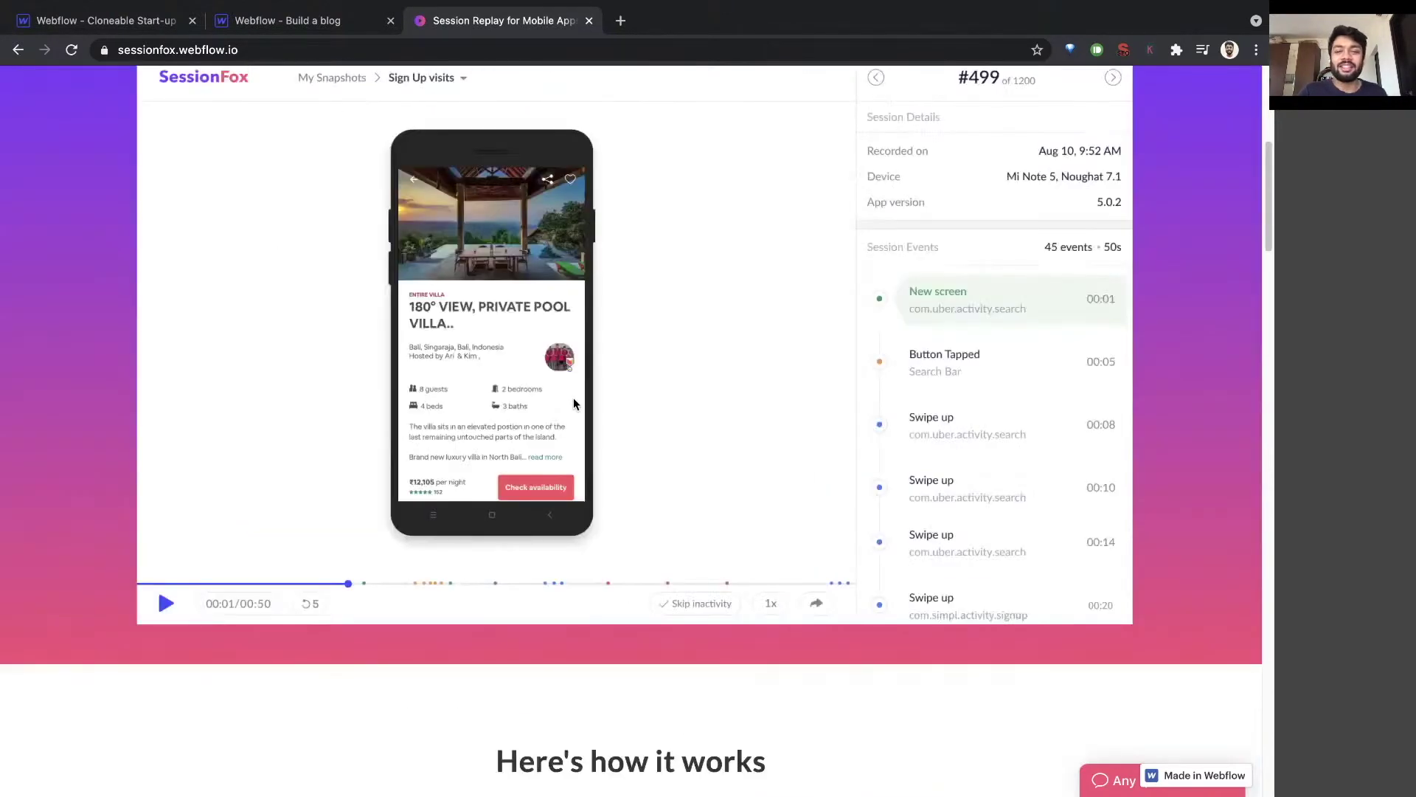
scroll(564, 397, "up", 8)
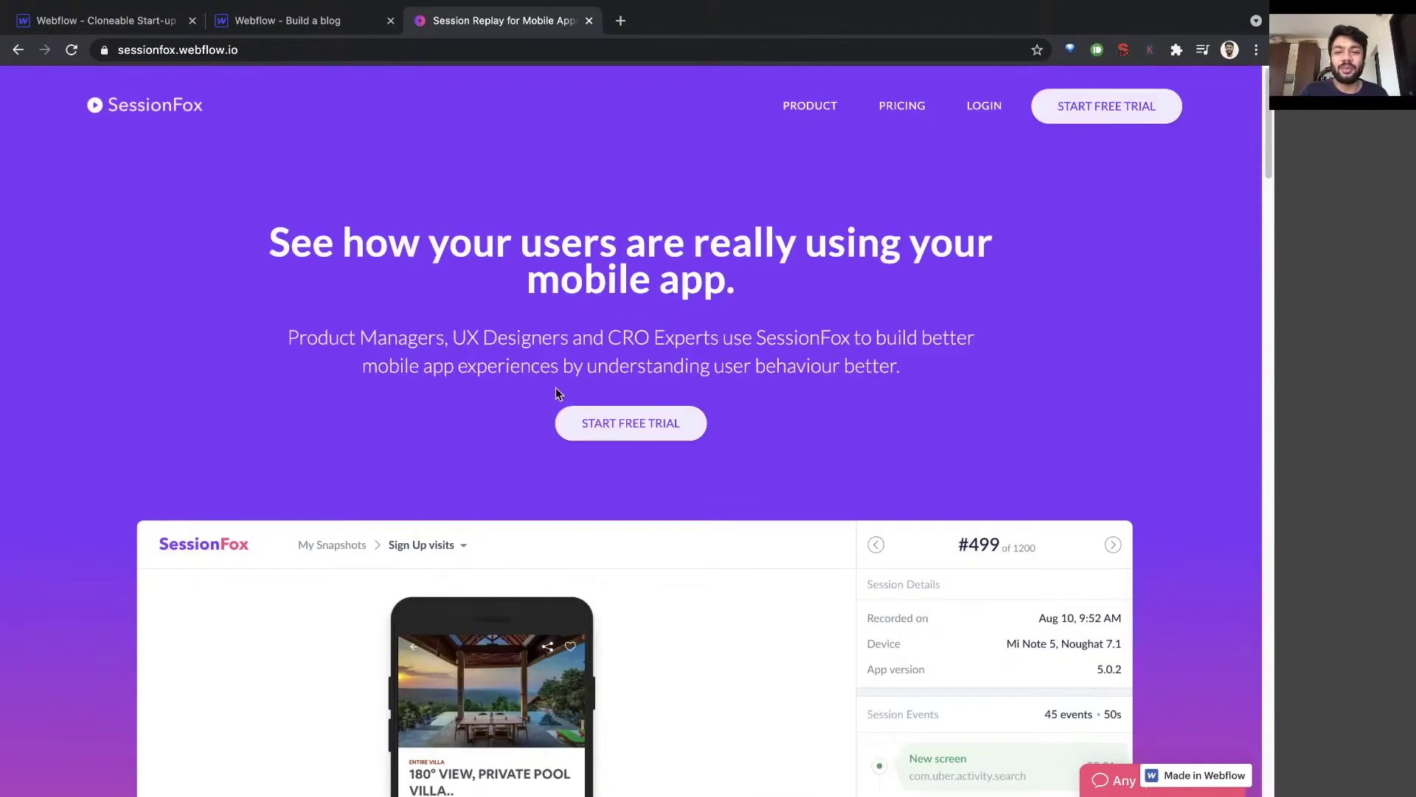
left_click(588, 20)
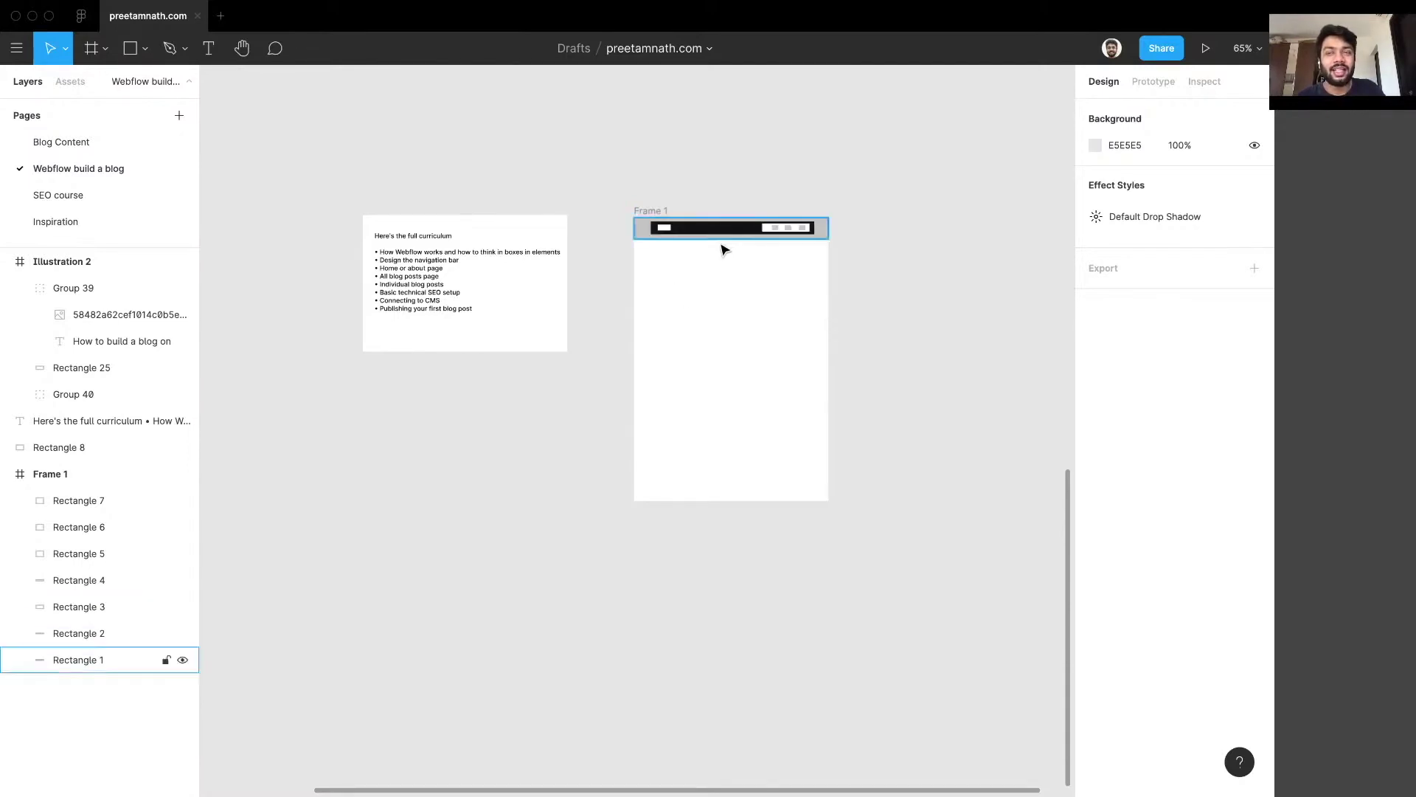
scroll(720, 237, "up", 3)
scroll(764, 248, "up", 3)
scroll(763, 333, "down", 3)
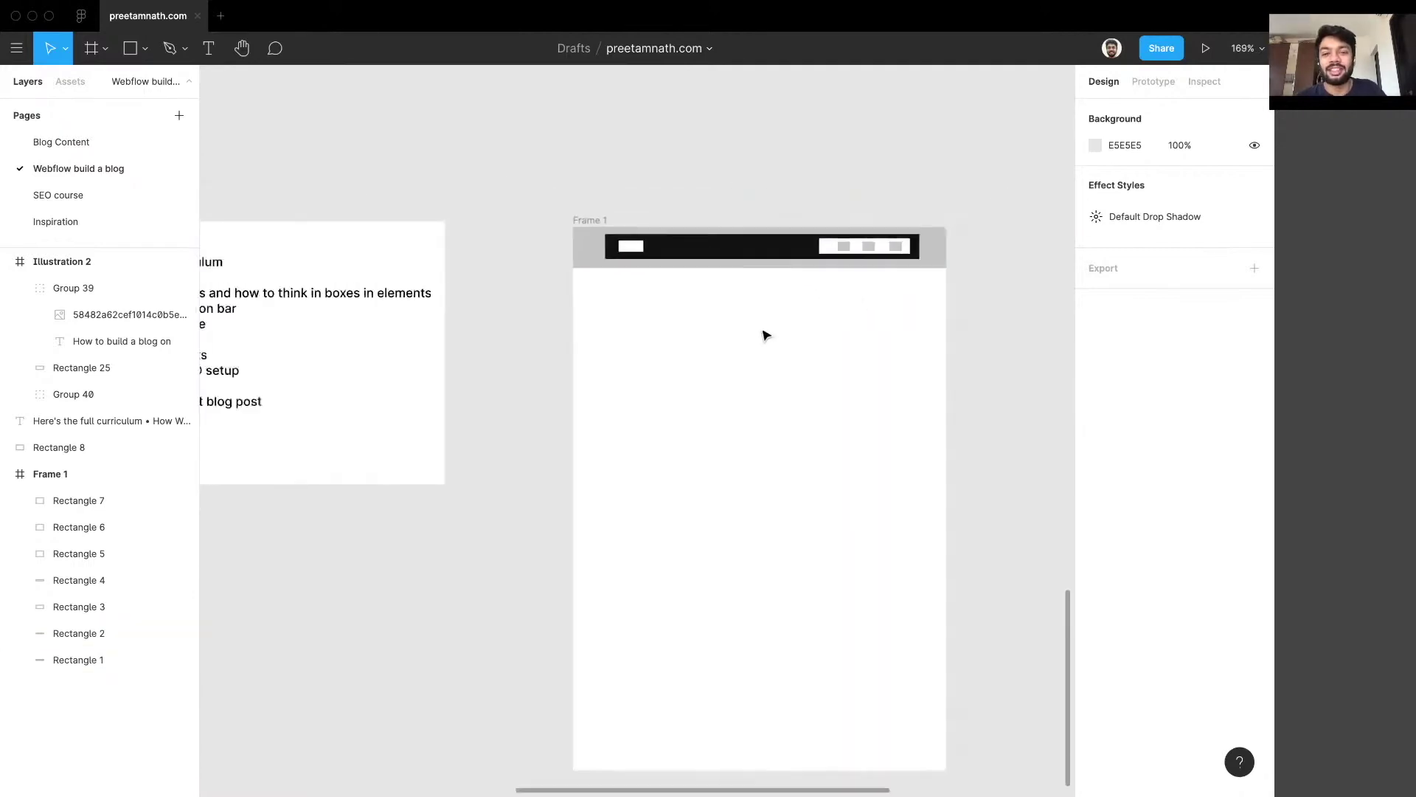
scroll(765, 335, "down", 2)
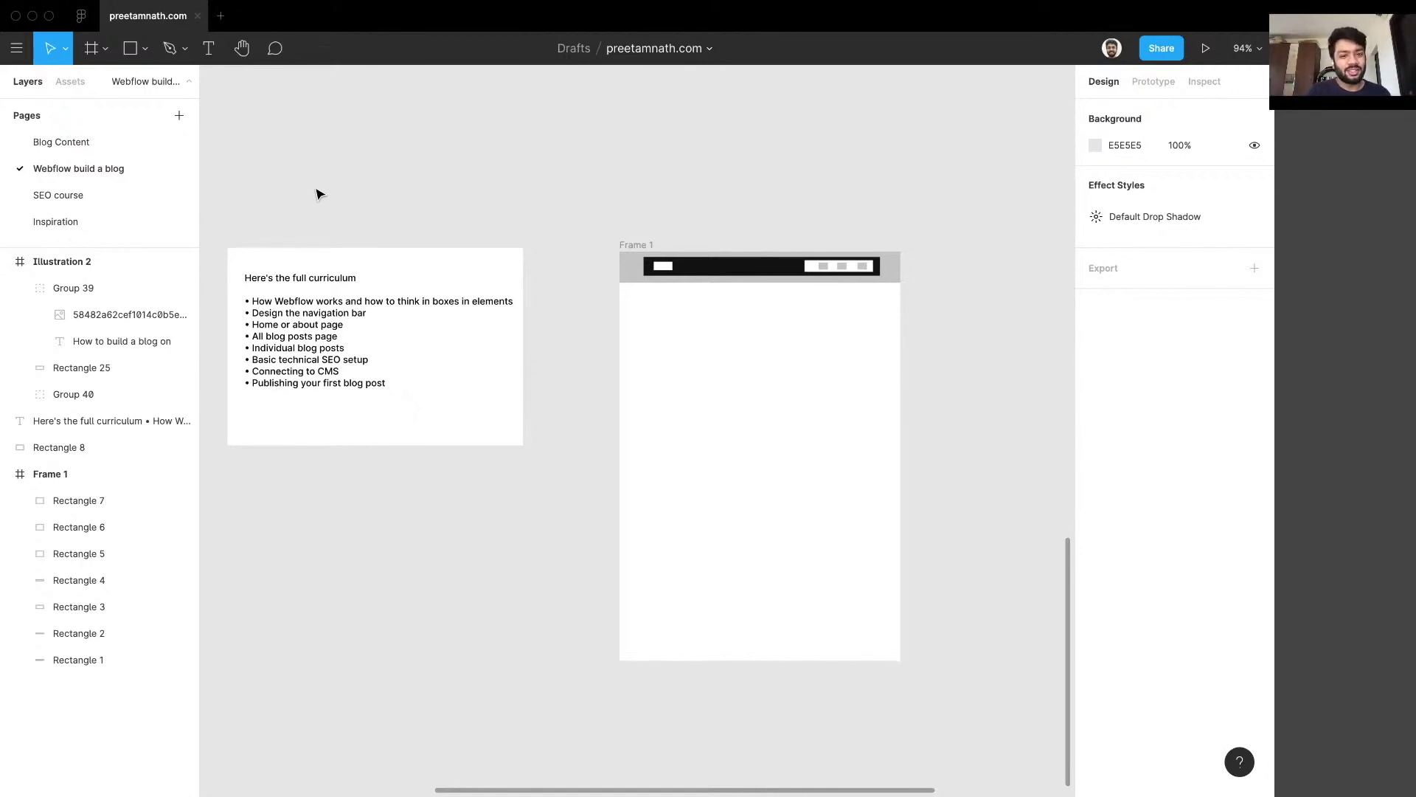
Switch from Figma to the browser, reopen the closed SessionFox tab, and return to 'Build a blog'.
key("ctrl+Left")
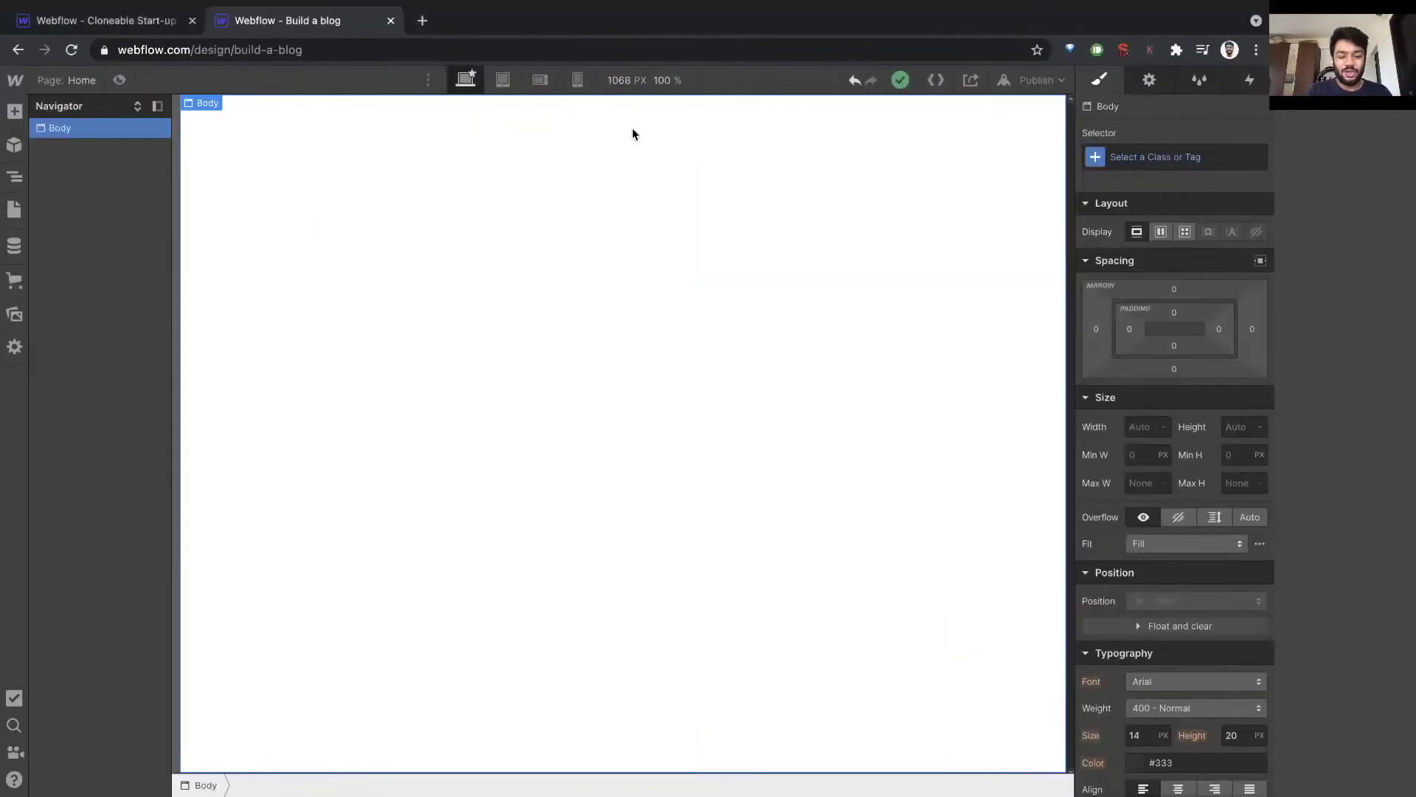
key("super+shift+t")
scroll(586, 239, "down", 4)
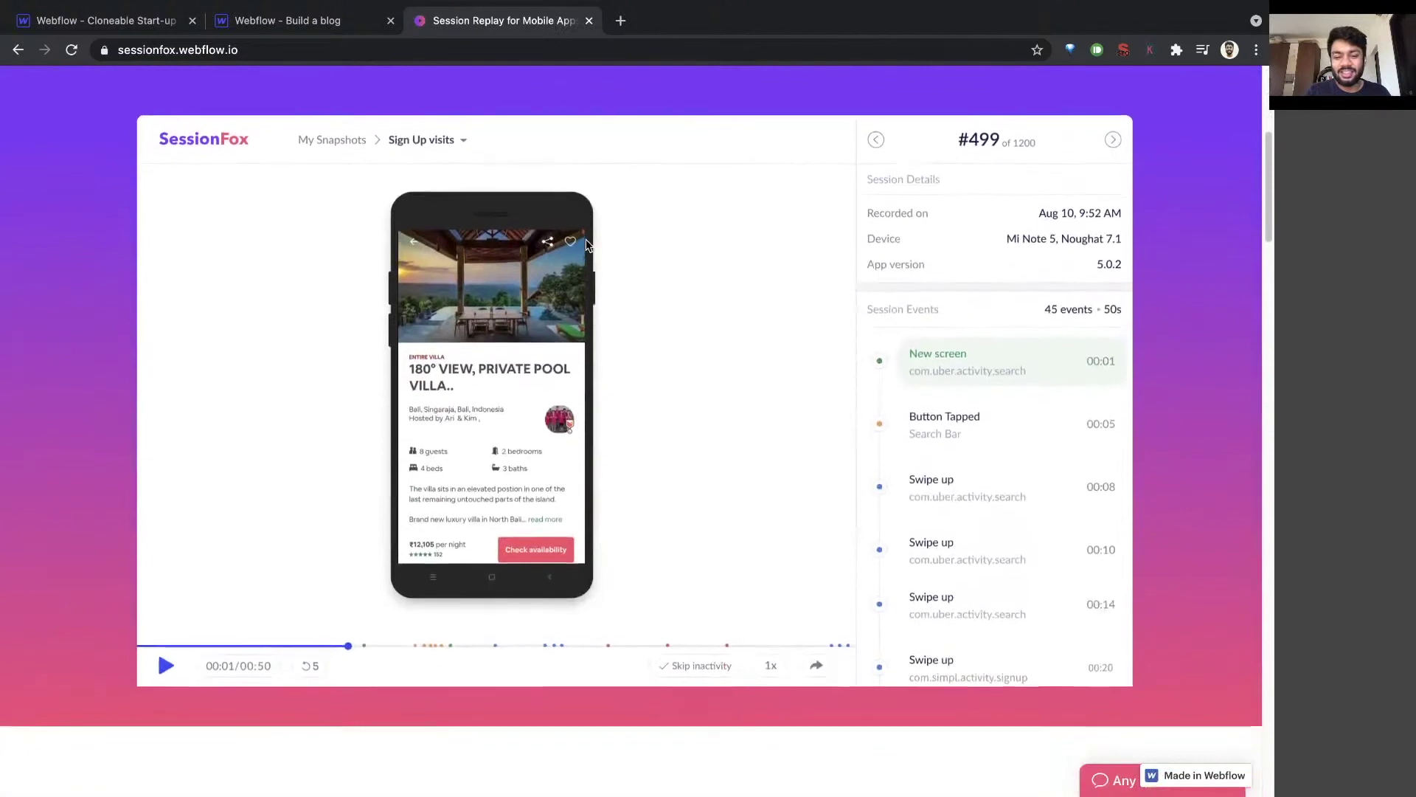
scroll(585, 245, "up", 1)
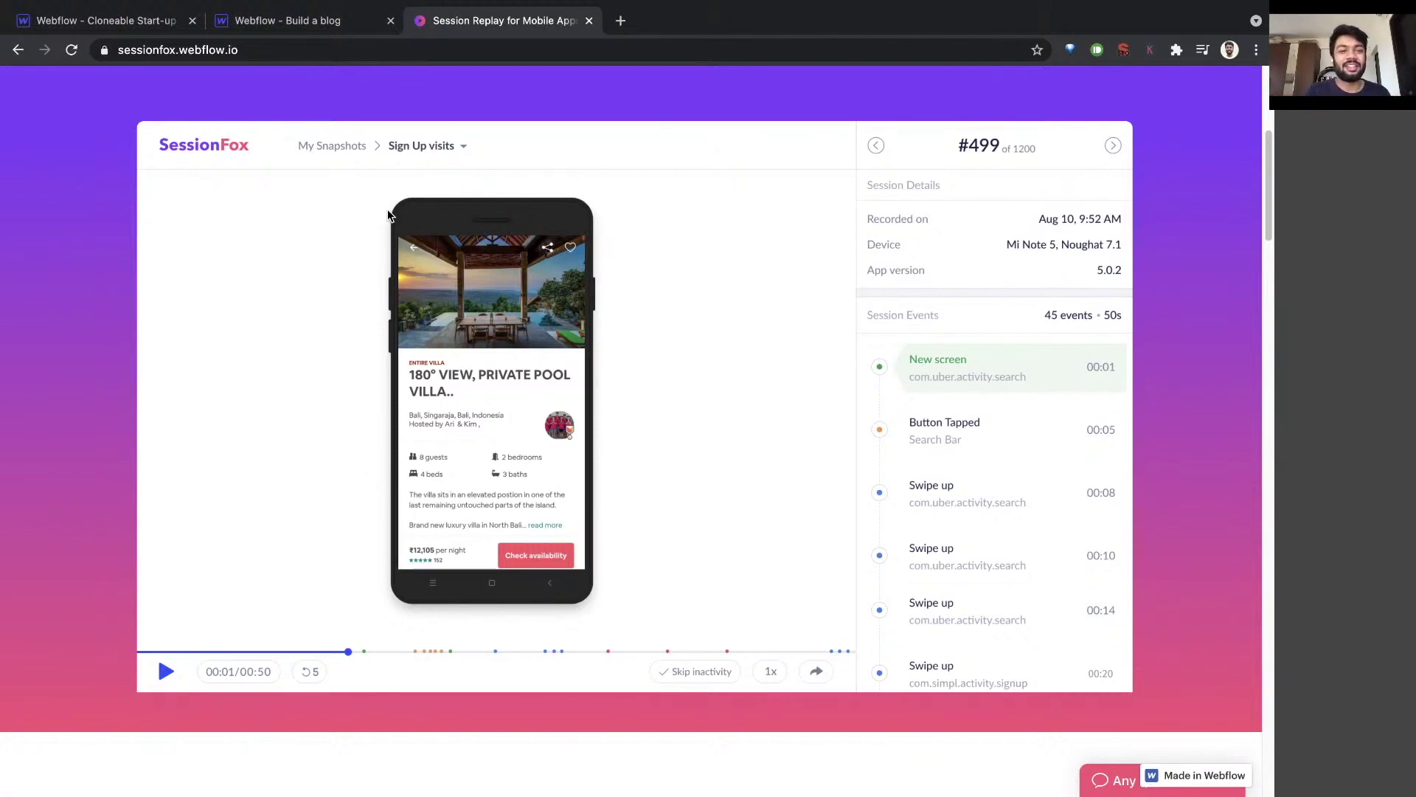
left_click(315, 22)
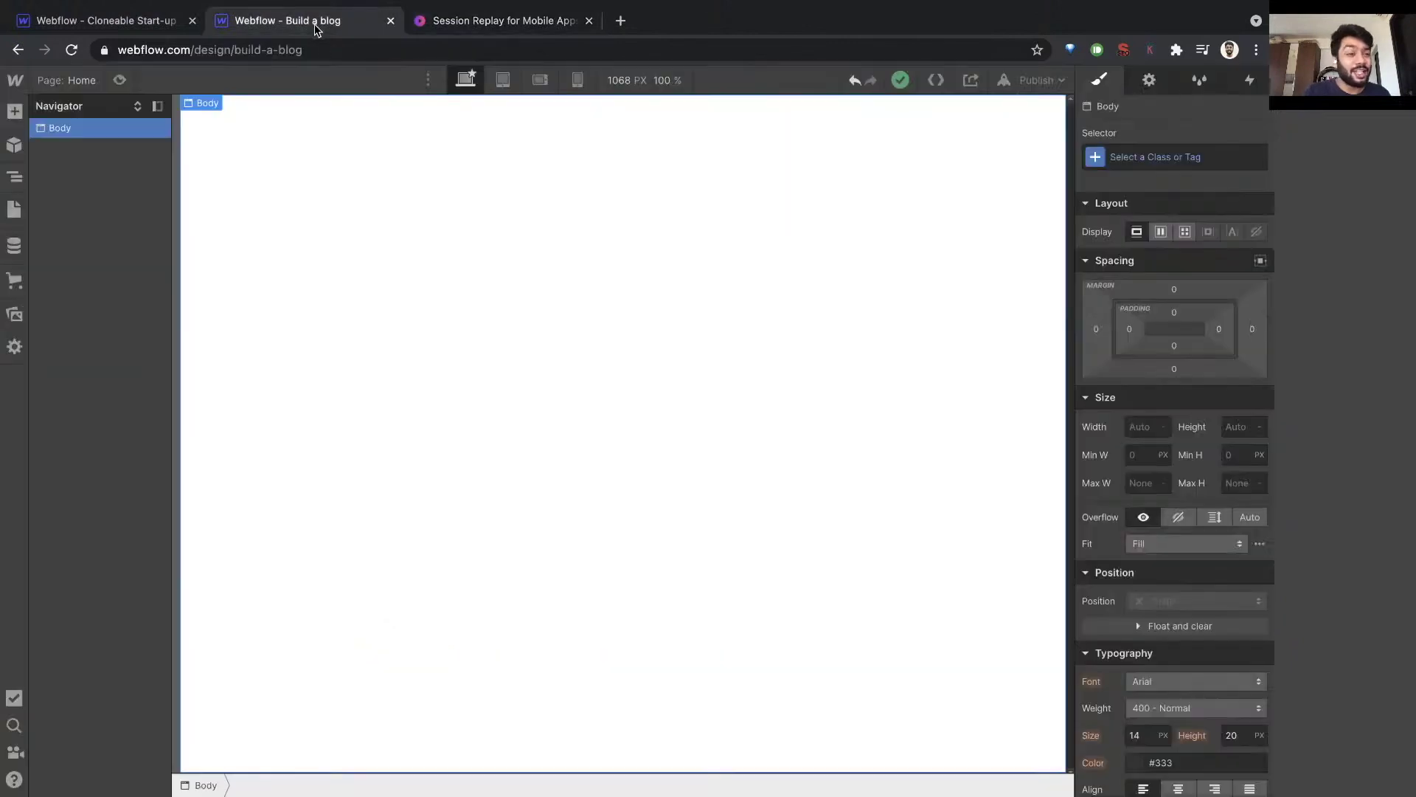